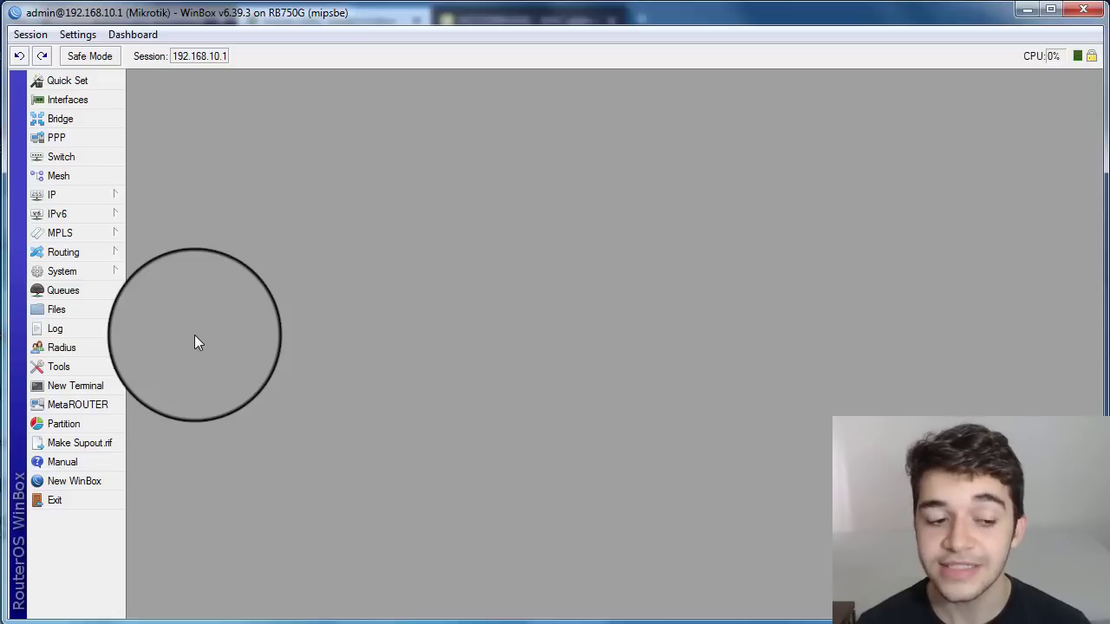
- Run an IP Scan on the Bridge interface over the address range 192.168.10.0/24
left_click(82, 366)
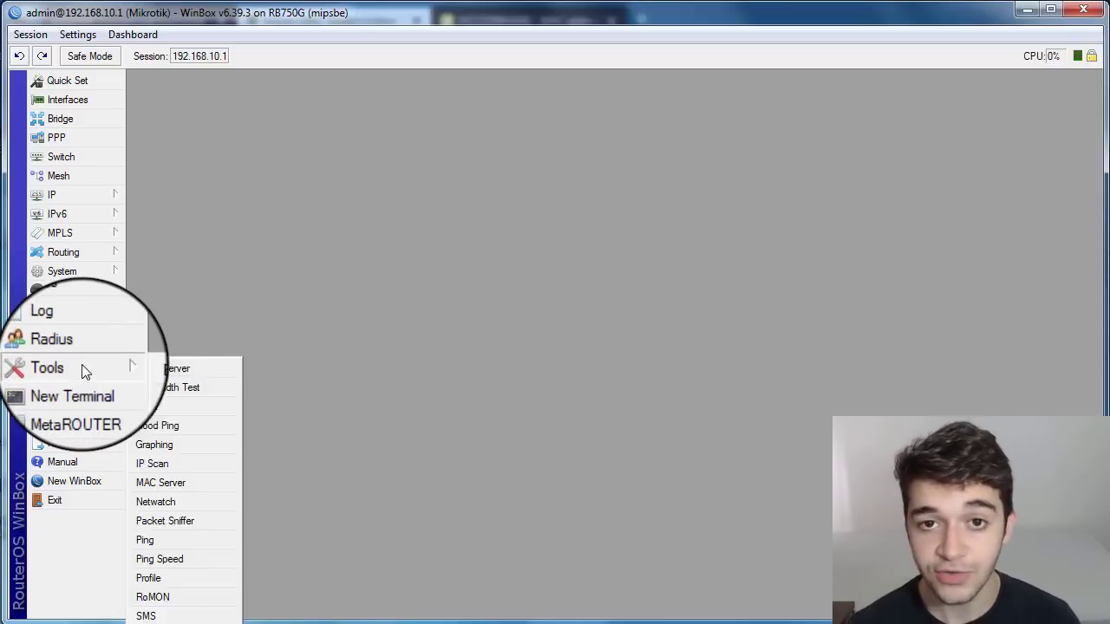
left_click(149, 466)
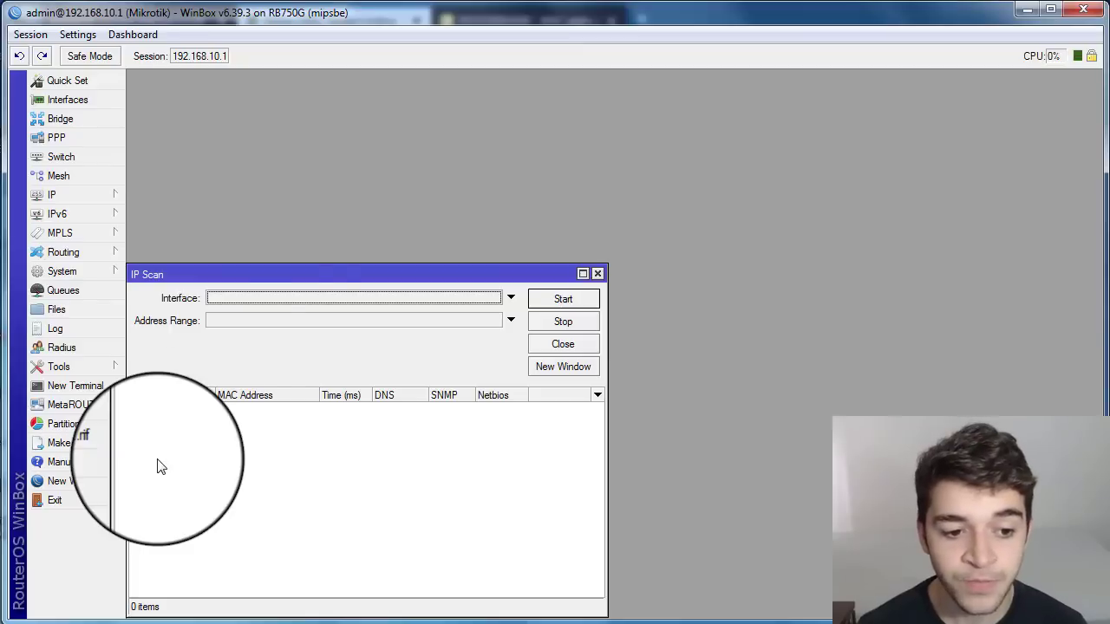
left_click(234, 299)
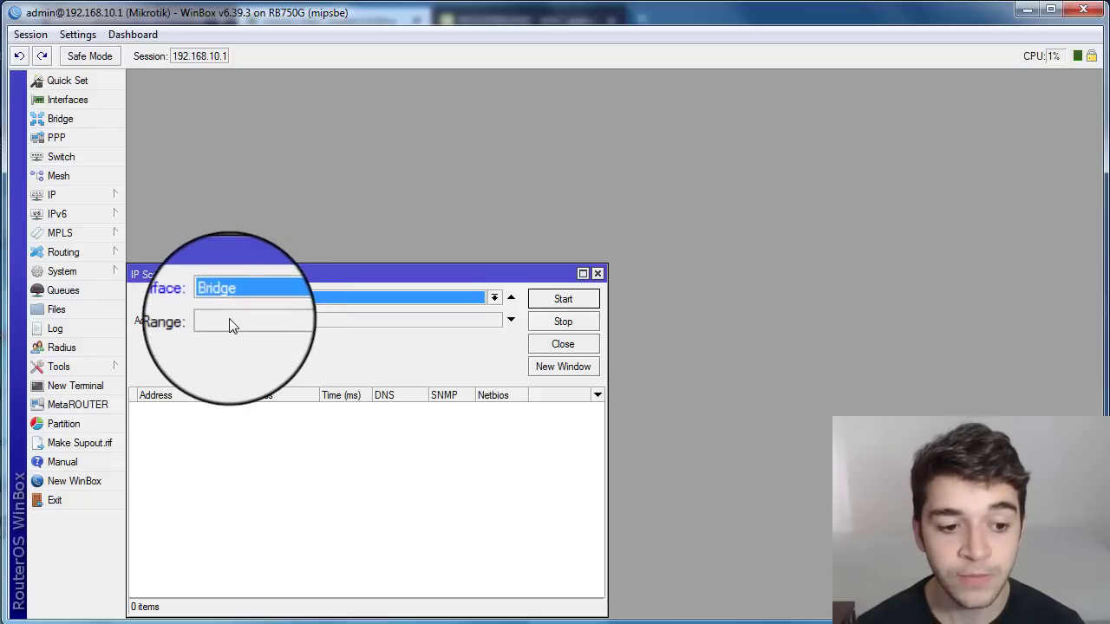
left_click(230, 320)
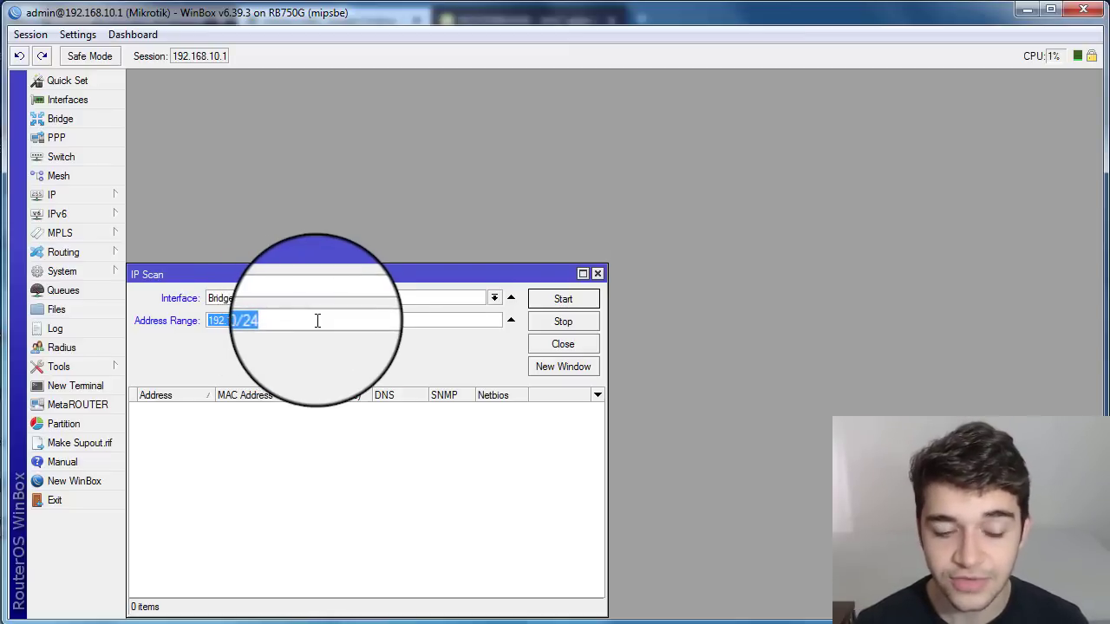
type("192.168.10.0/24")
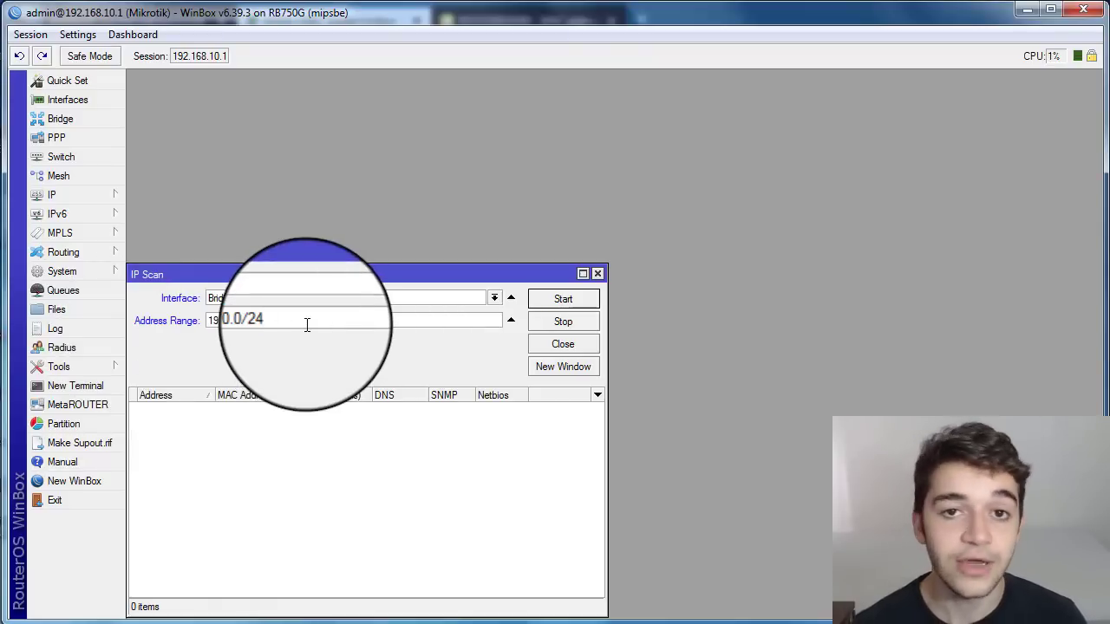
left_click(563, 300)
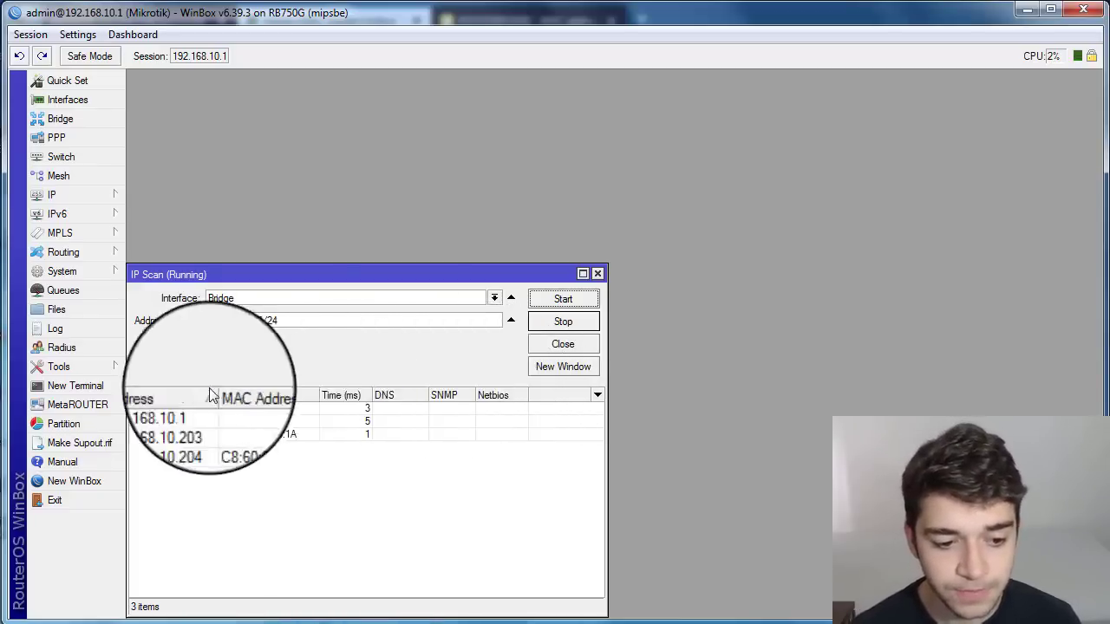
- Widen the Address column of the scan results slightly and select the host 192.168.10.203
left_click_drag(215, 392, 224, 392)
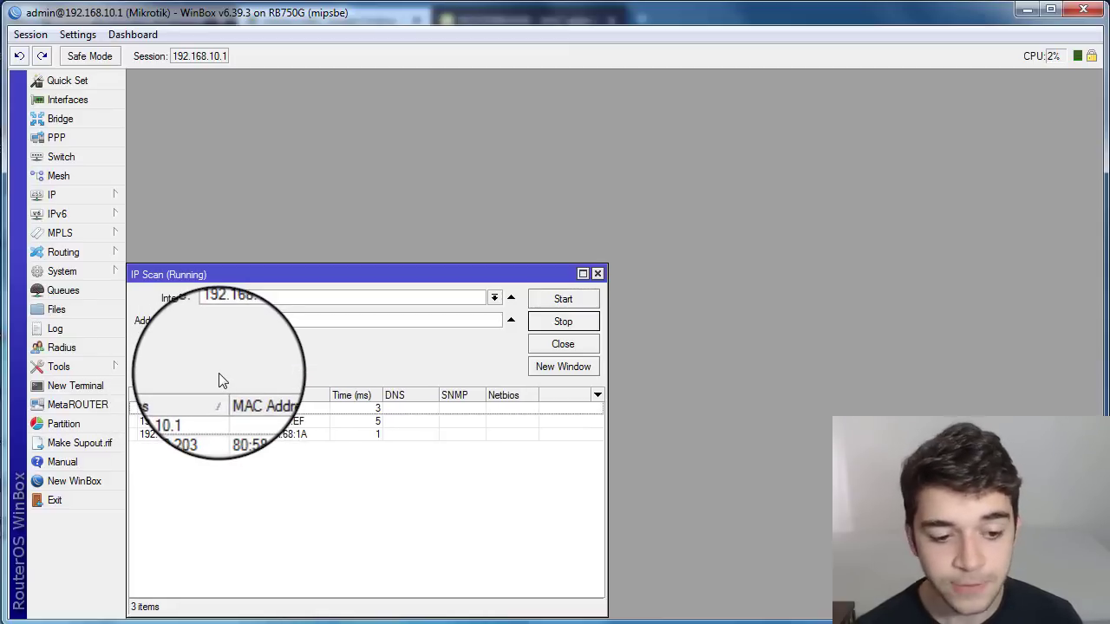
left_click(176, 411)
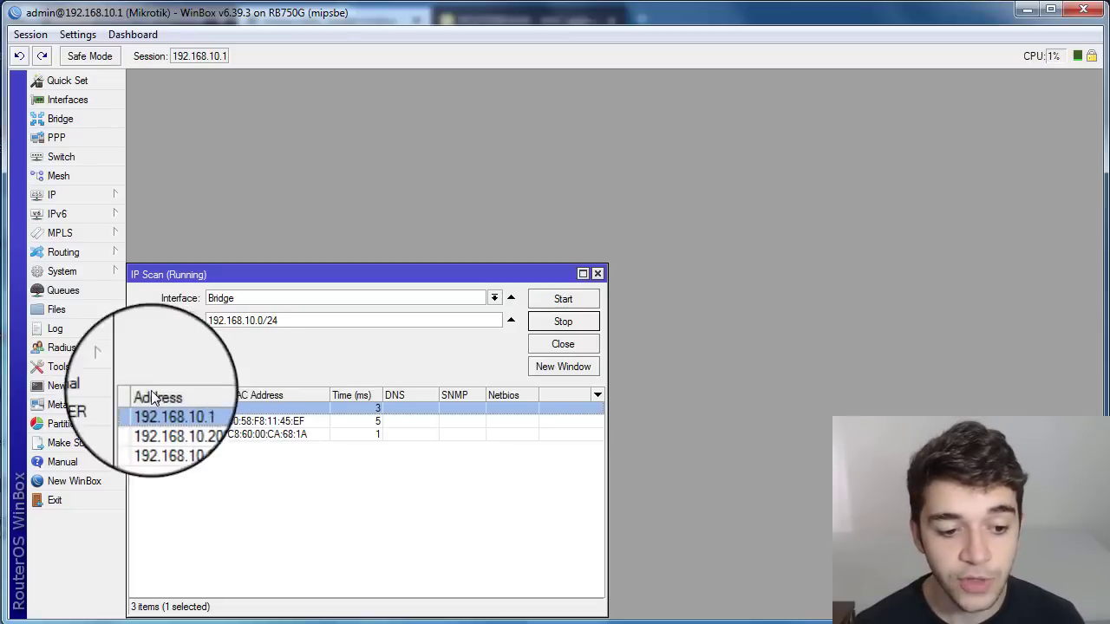
left_click(180, 422)
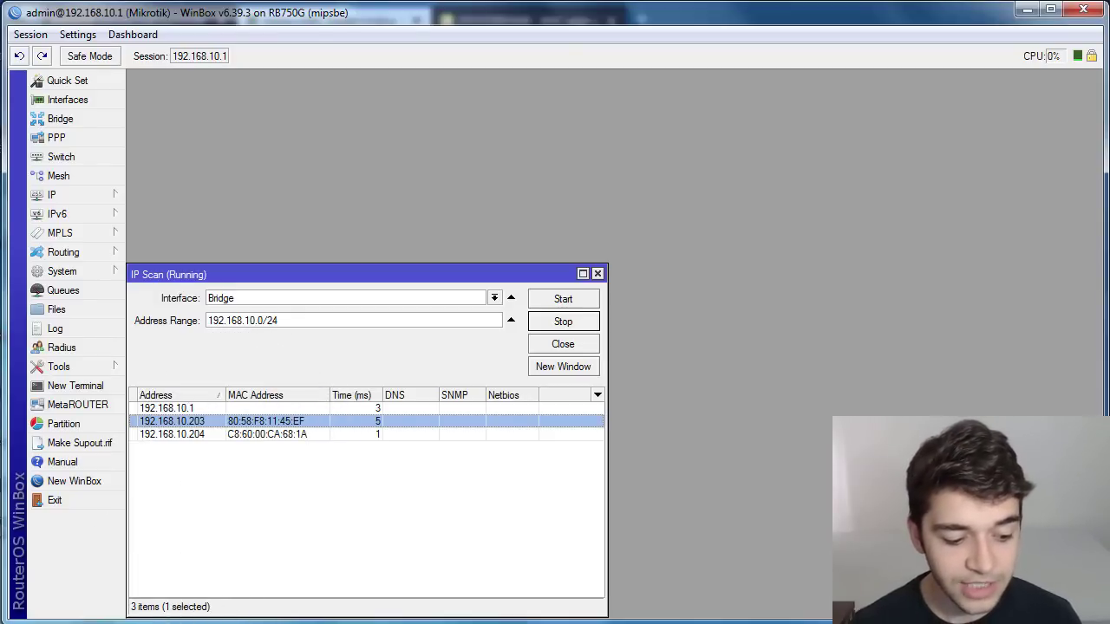
- Switch to the browser, uncover the scan results beside it, and look up the vendor of MAC prefix 80:58:F8 on macvendors.com
left_click(57, 622)
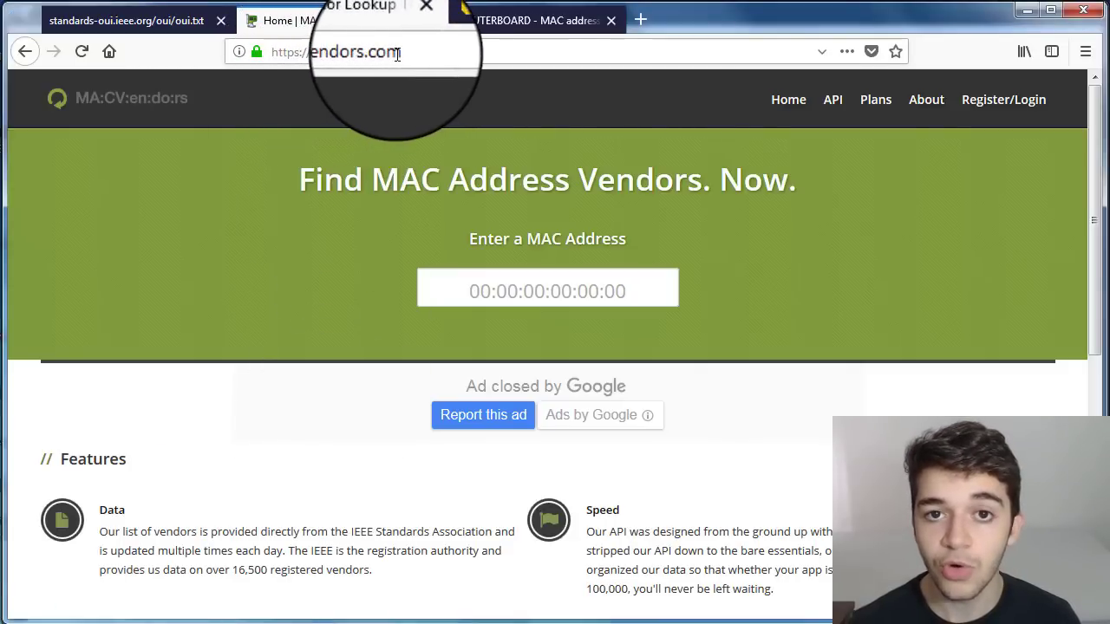
left_click(501, 287)
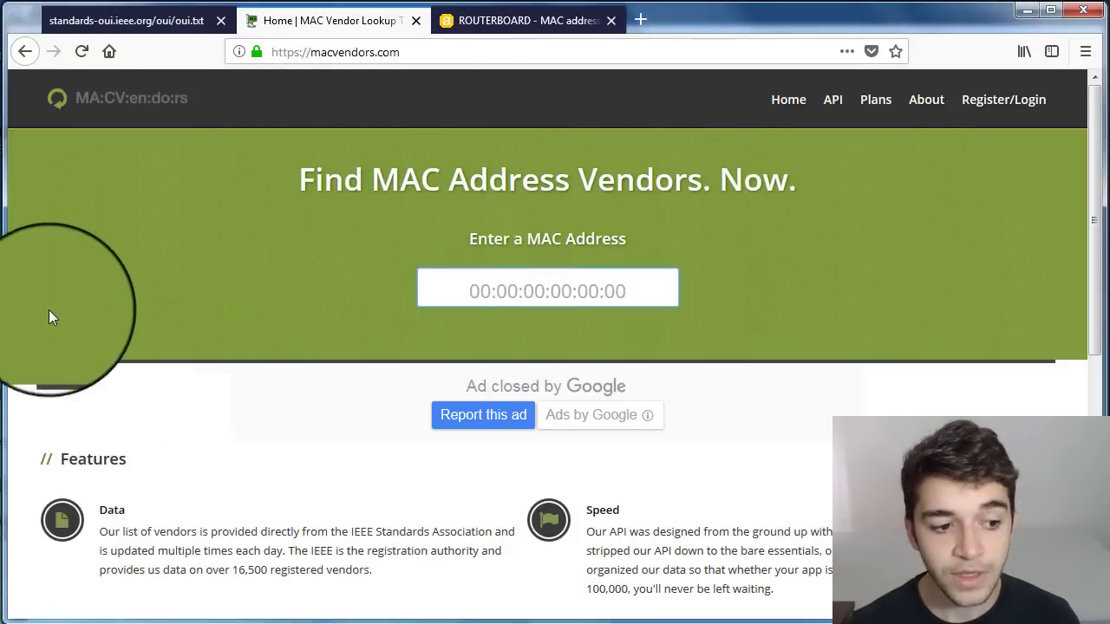
left_click_drag(7, 325, 298, 329)
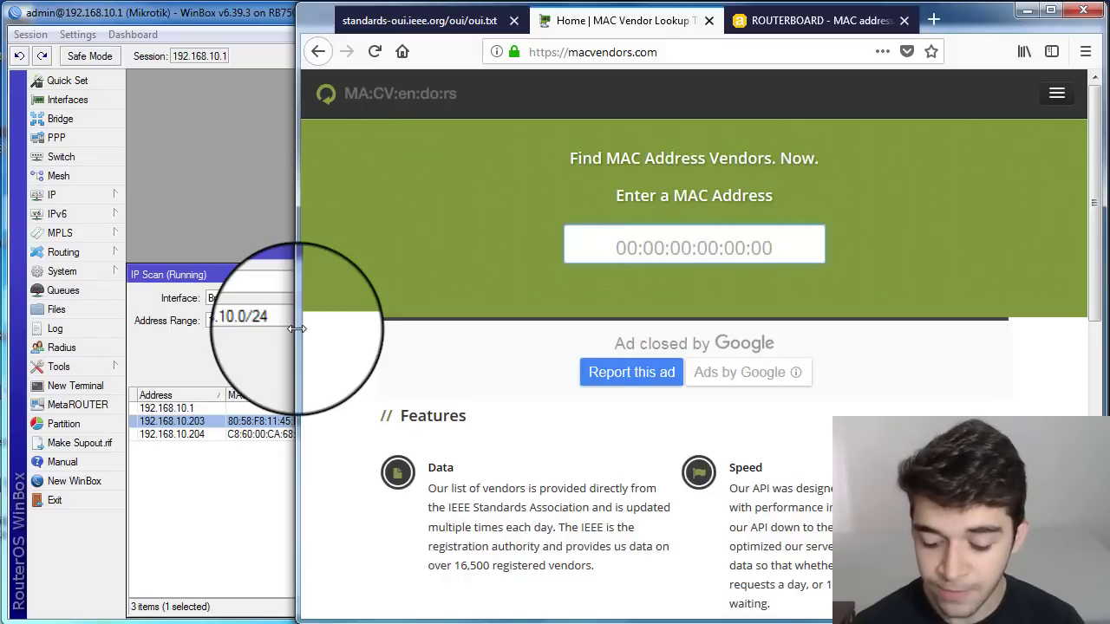
type("80:58:")
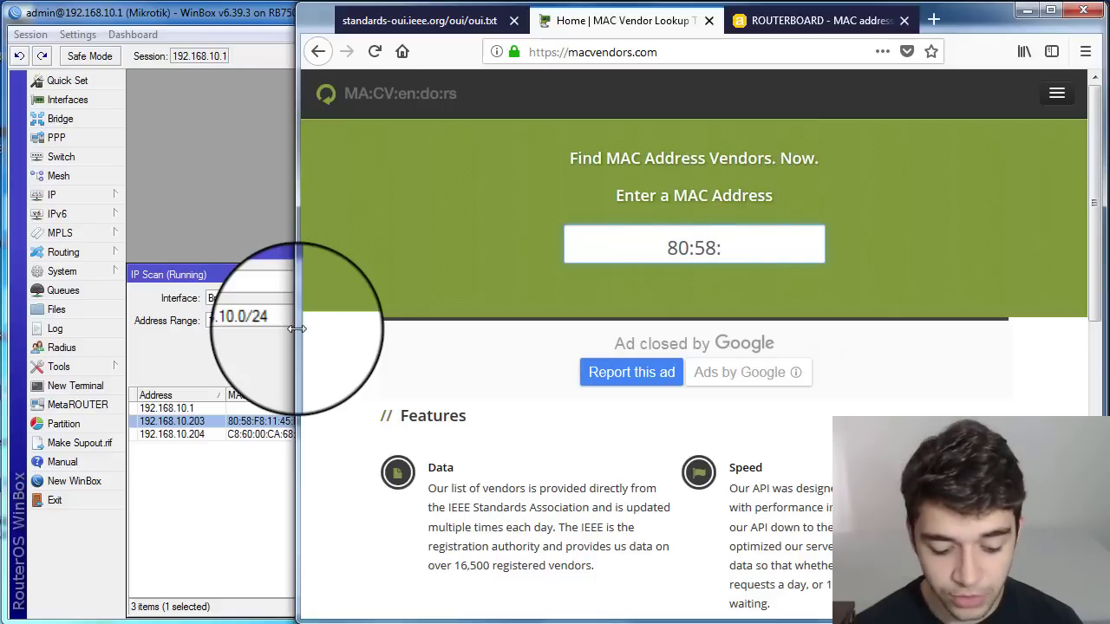
type("F8")
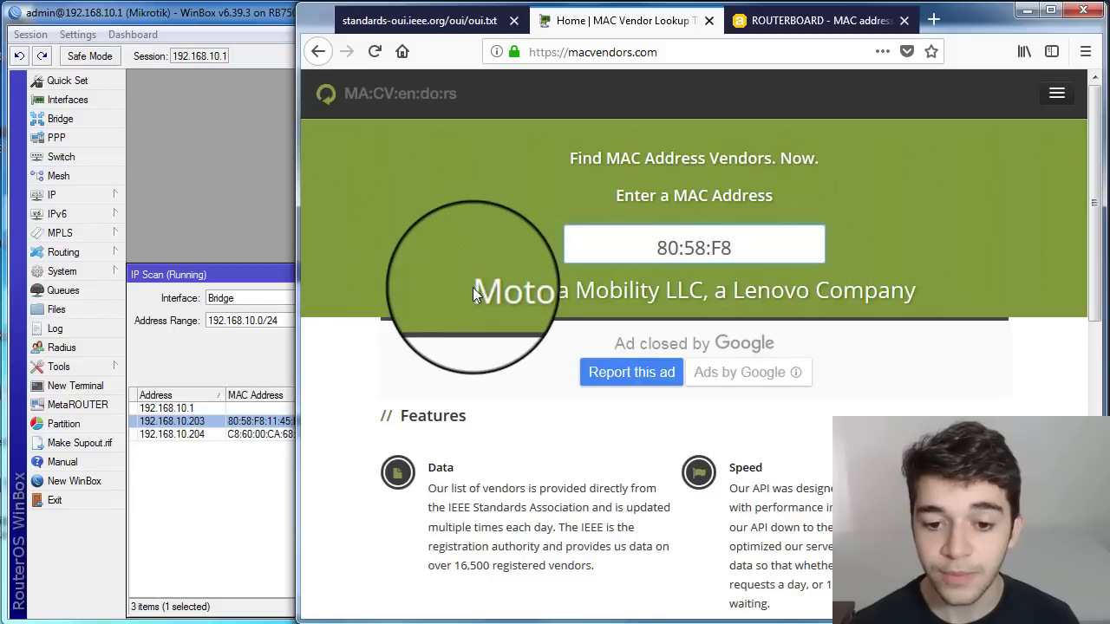
left_click_drag(472, 288, 572, 288)
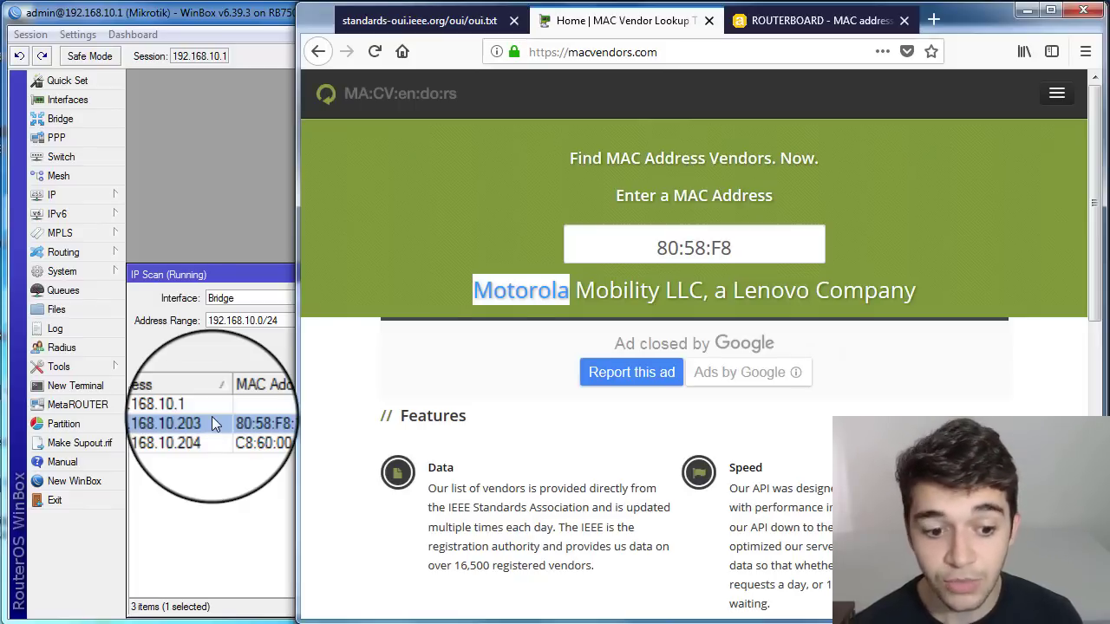
- Narrow the browser window to expose the full MAC addresses and look up the vendor of prefix C8:60:00
left_click_drag(299, 375, 322, 372)
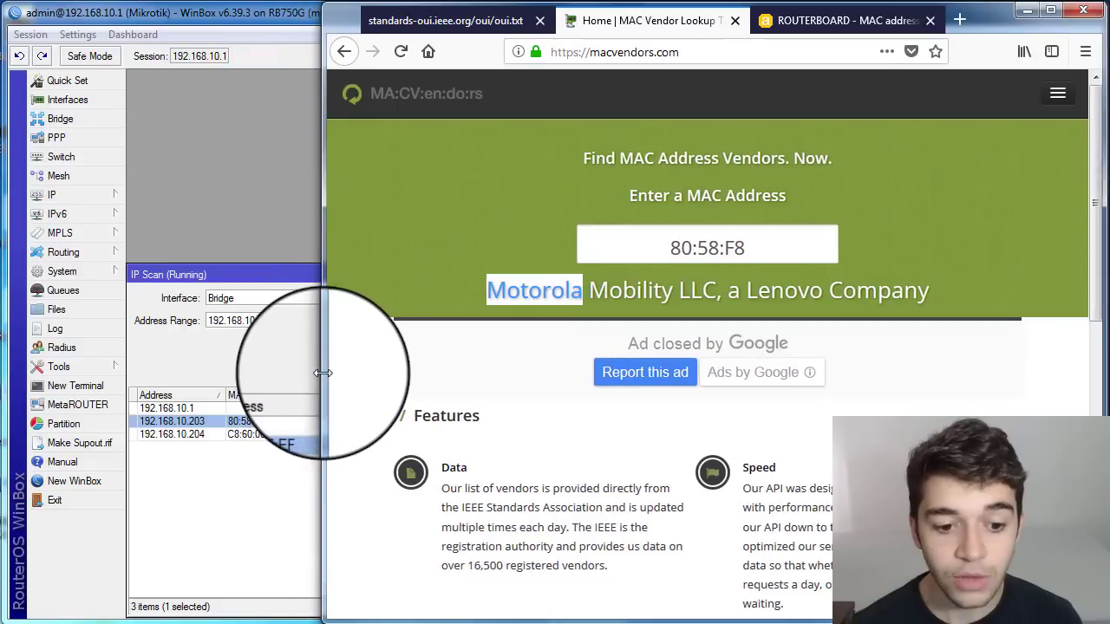
left_click_drag(748, 245, 612, 239)
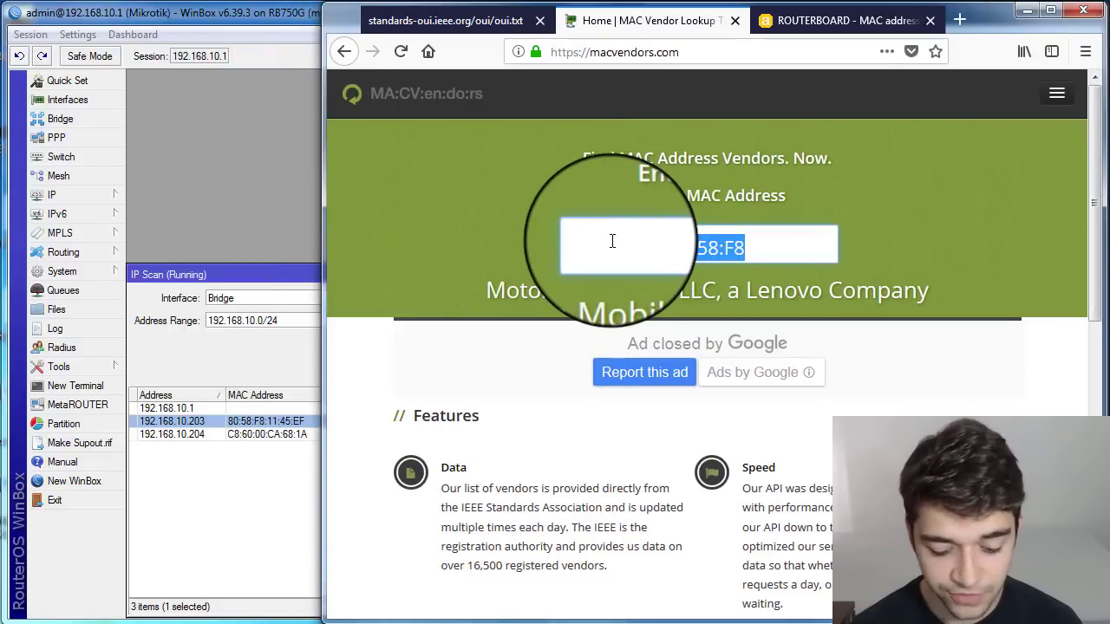
type("C8")
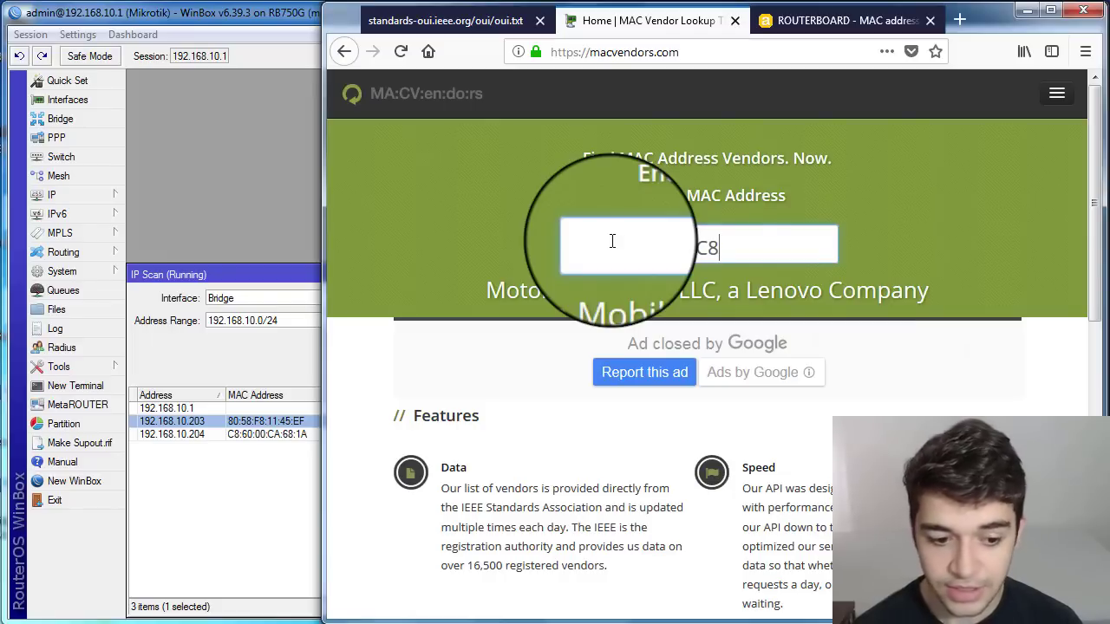
type(":6")
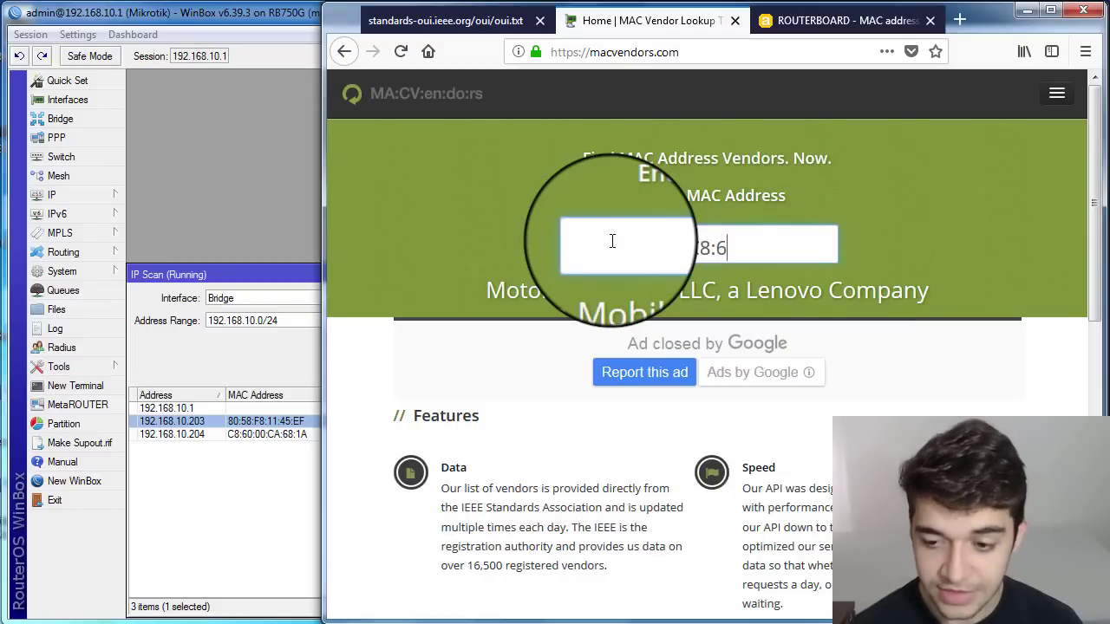
type("0:0")
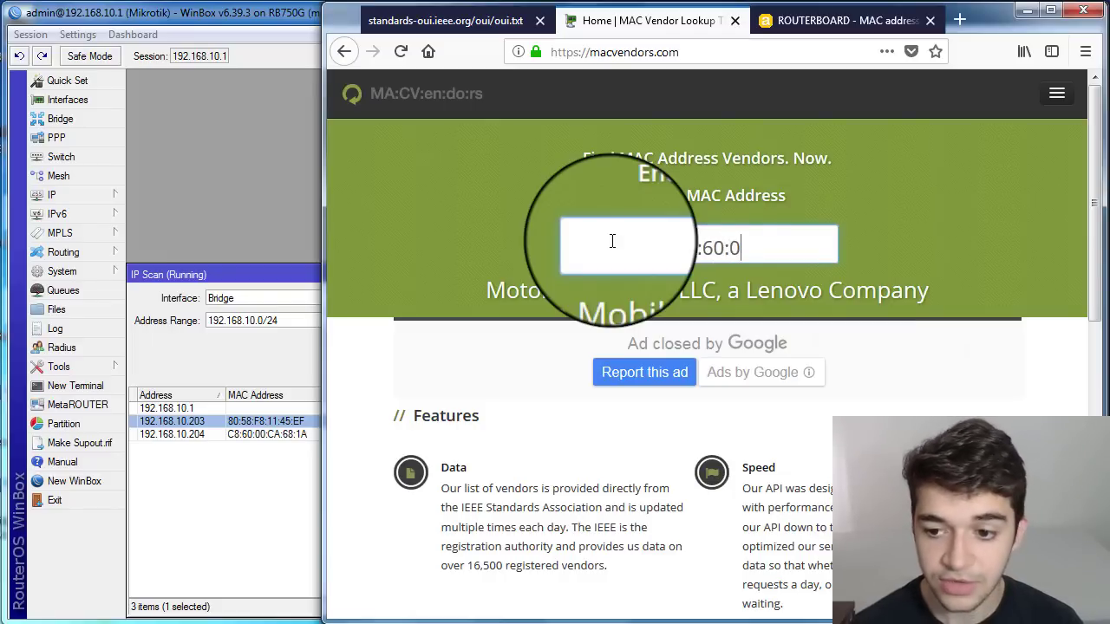
type("0")
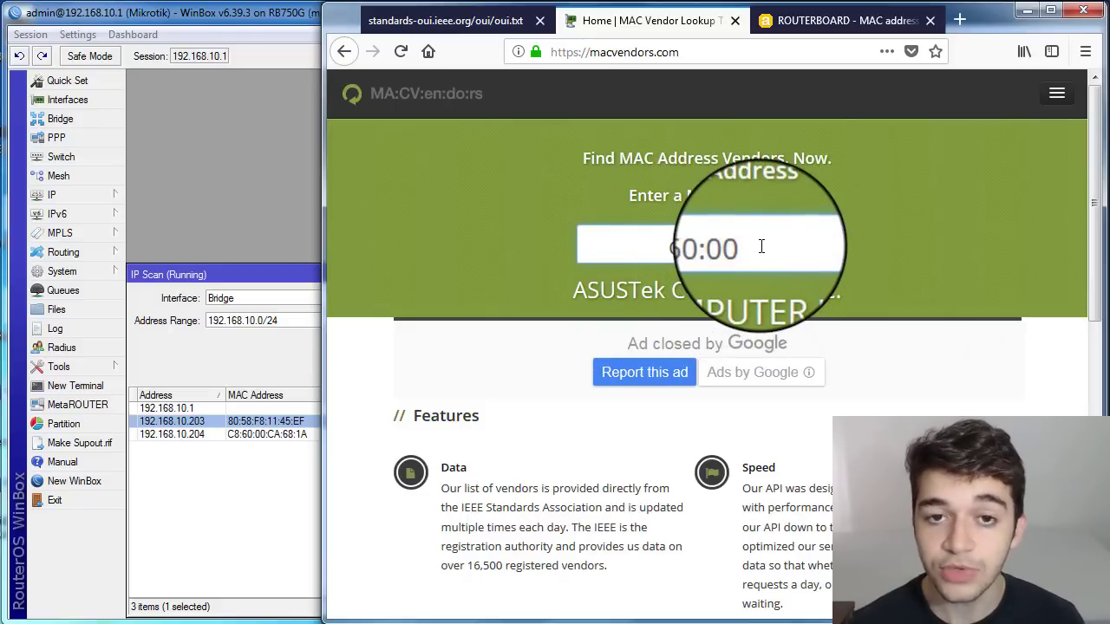
- Return to WinBox and start a Ping to 192.168.10.204, keeping the scanned addresses visible
left_click(216, 457)
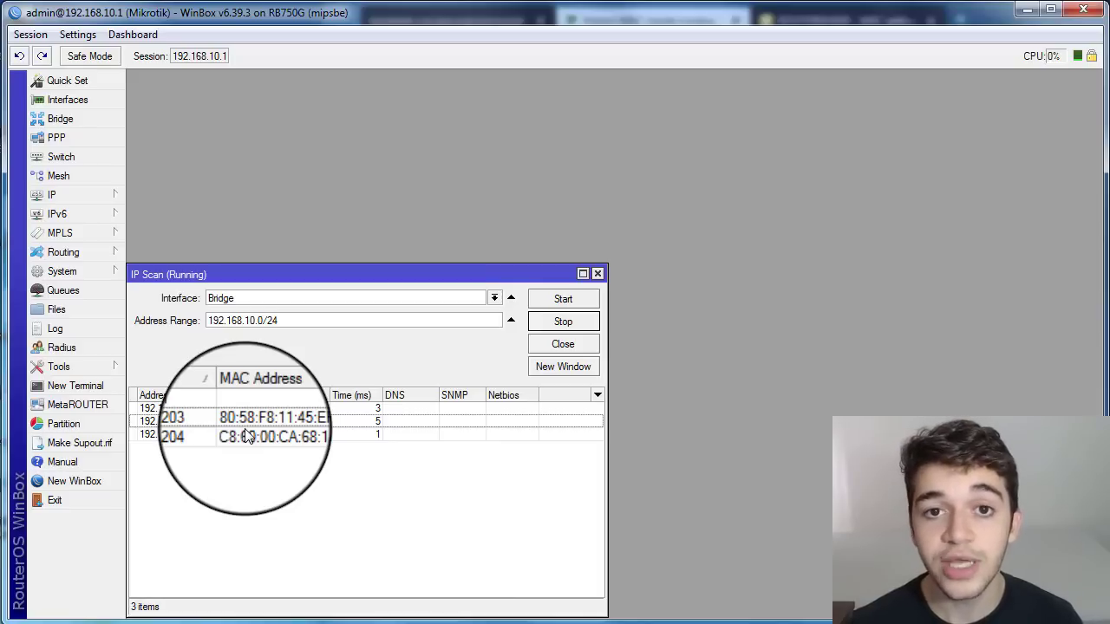
left_click(98, 369)
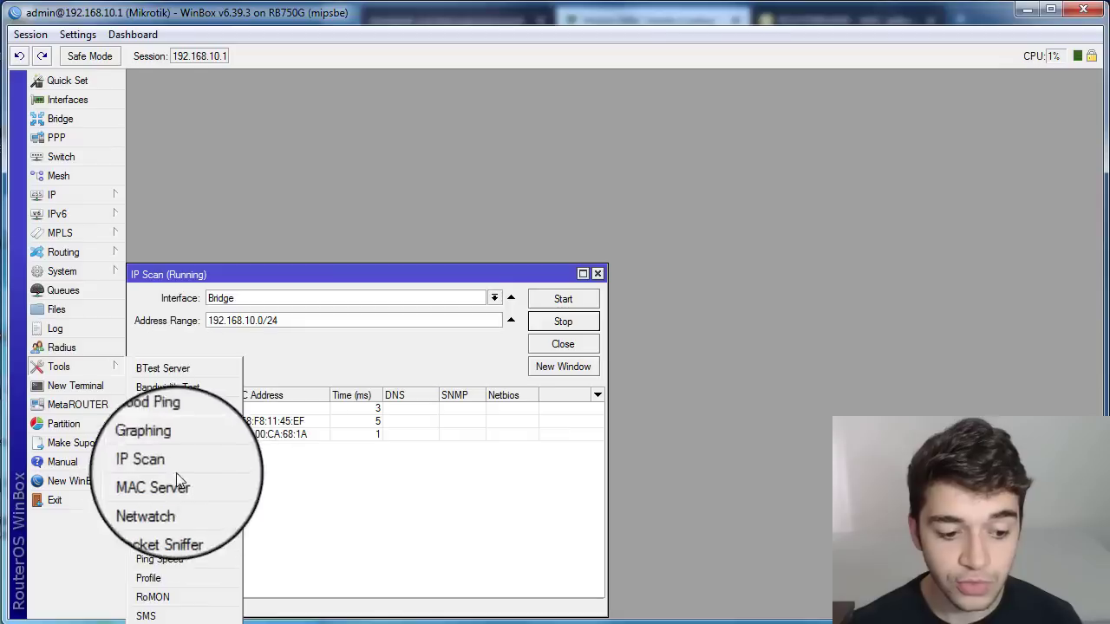
left_click(146, 540)
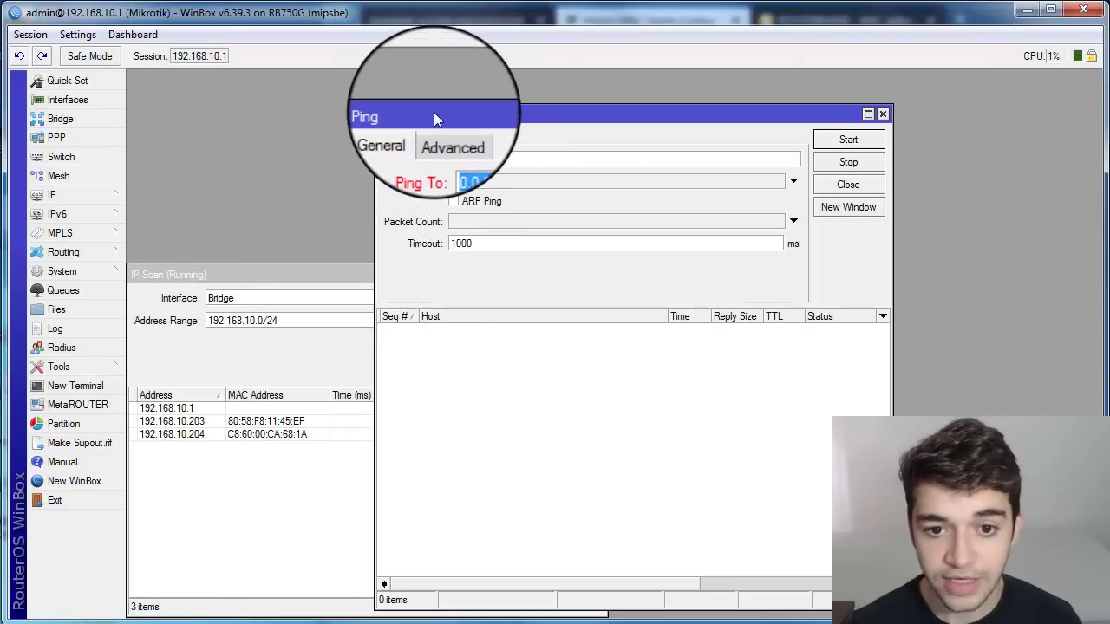
mouse_move(434, 113)
left_mouse_down()
mouse_move(488, 109)
mouse_move(453, 117)
left_mouse_up()
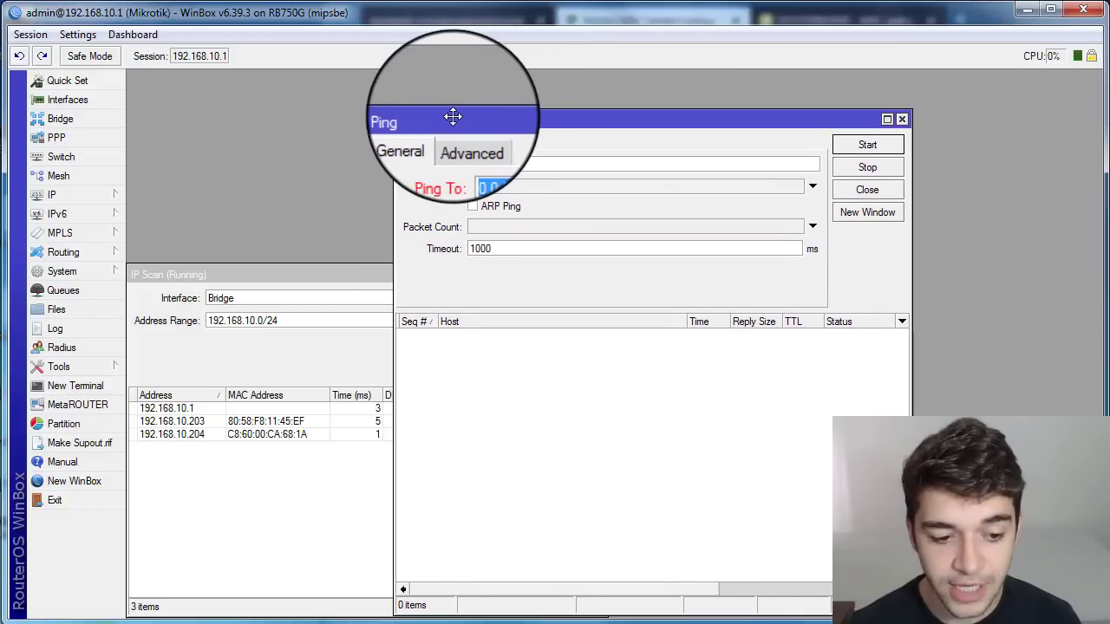
type("192")
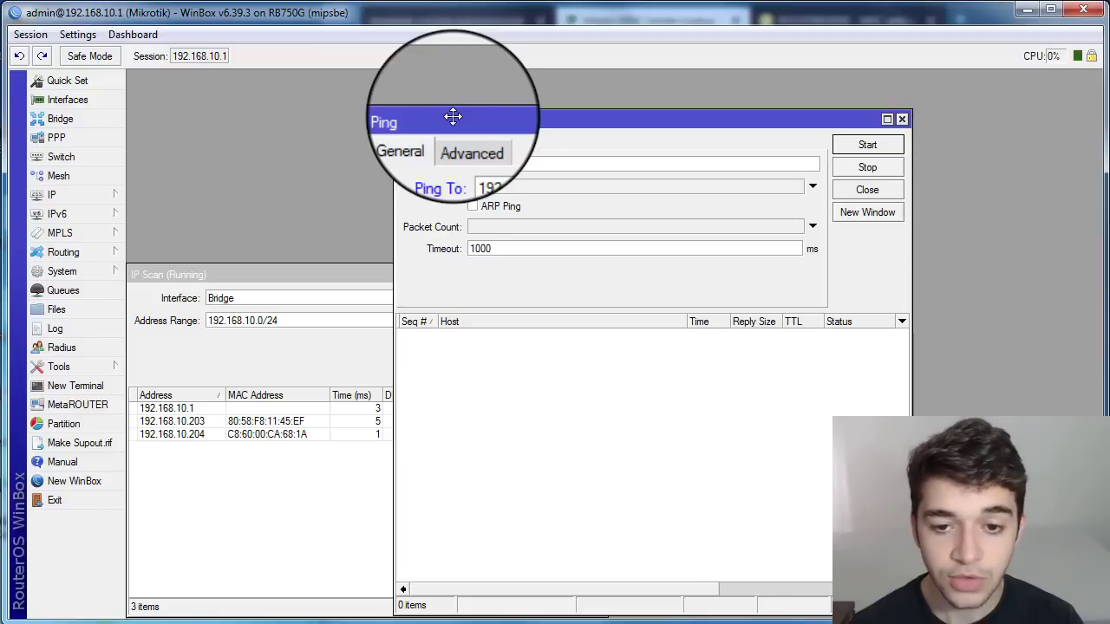
type("04")
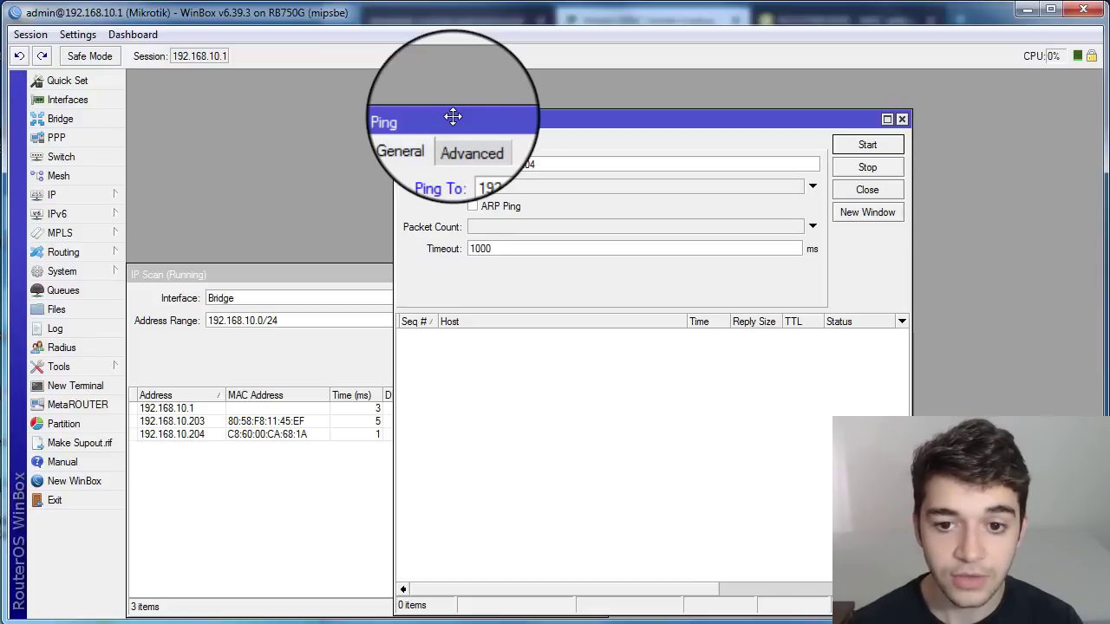
left_click(868, 144)
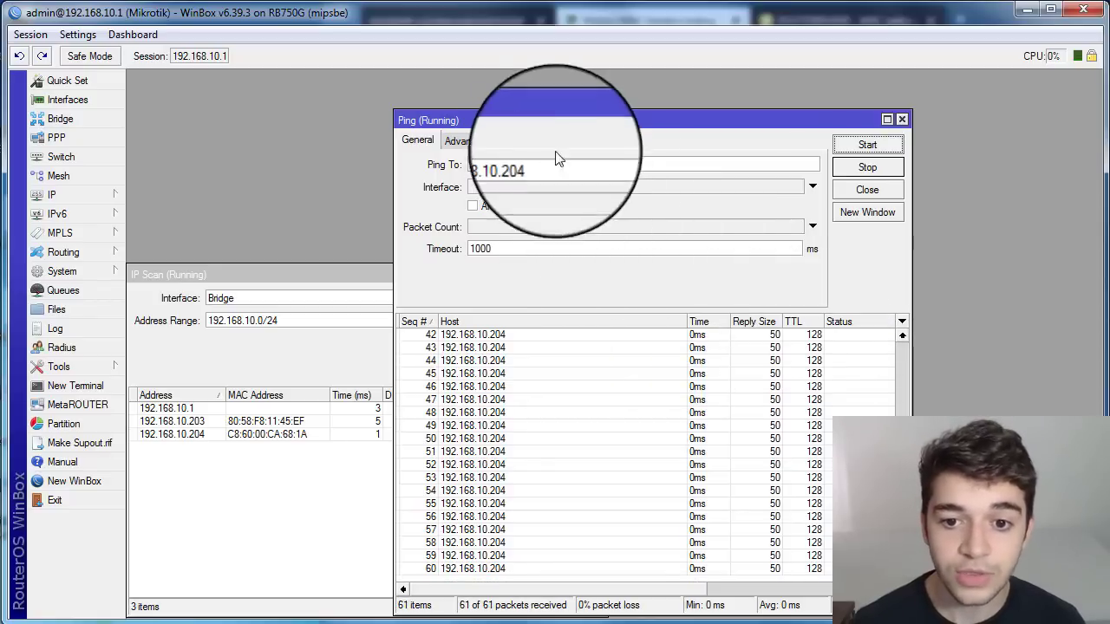
- Change the ping target to 192.168.10.1 and run the ping
double_click(521, 166)
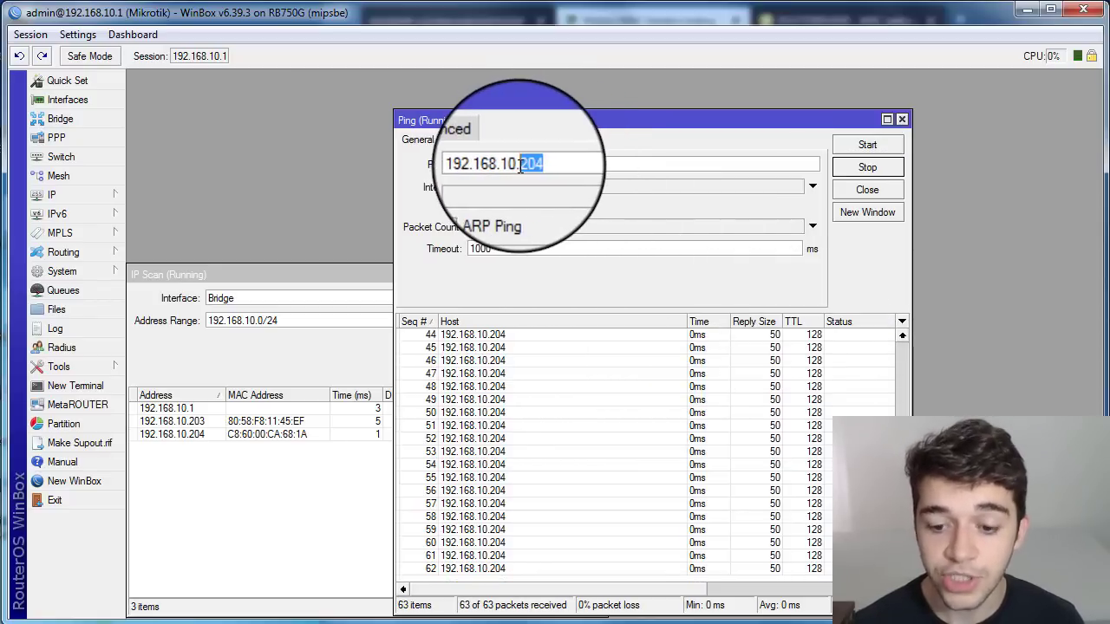
type("1")
key("Return")
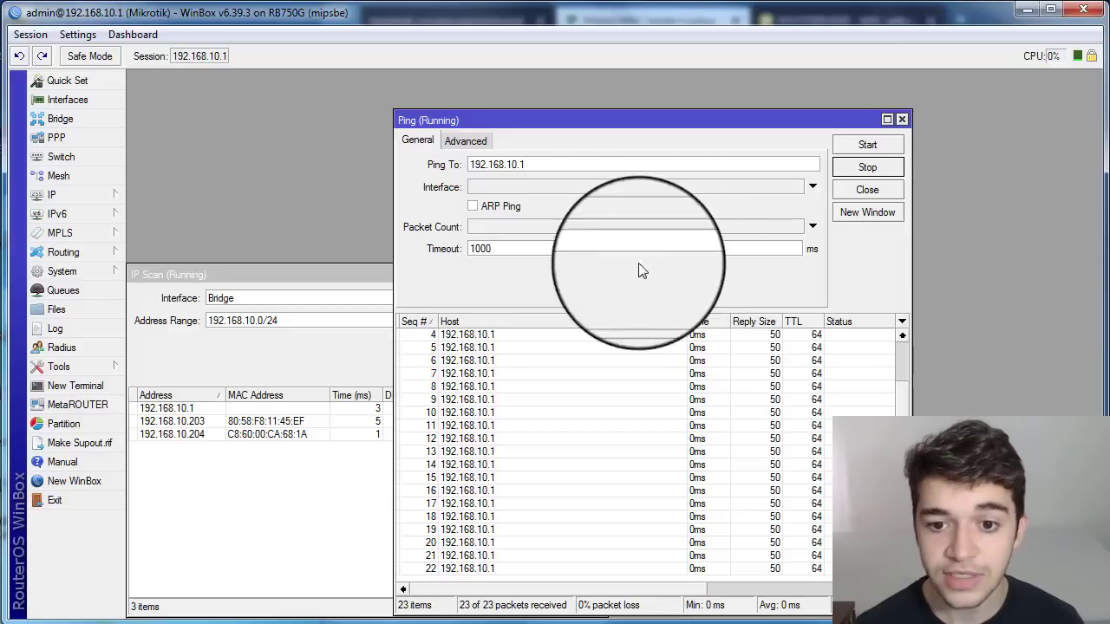
- Ping the host 192.168.10.203 and stop the running ping
double_click(522, 165)
key("BackSpace")
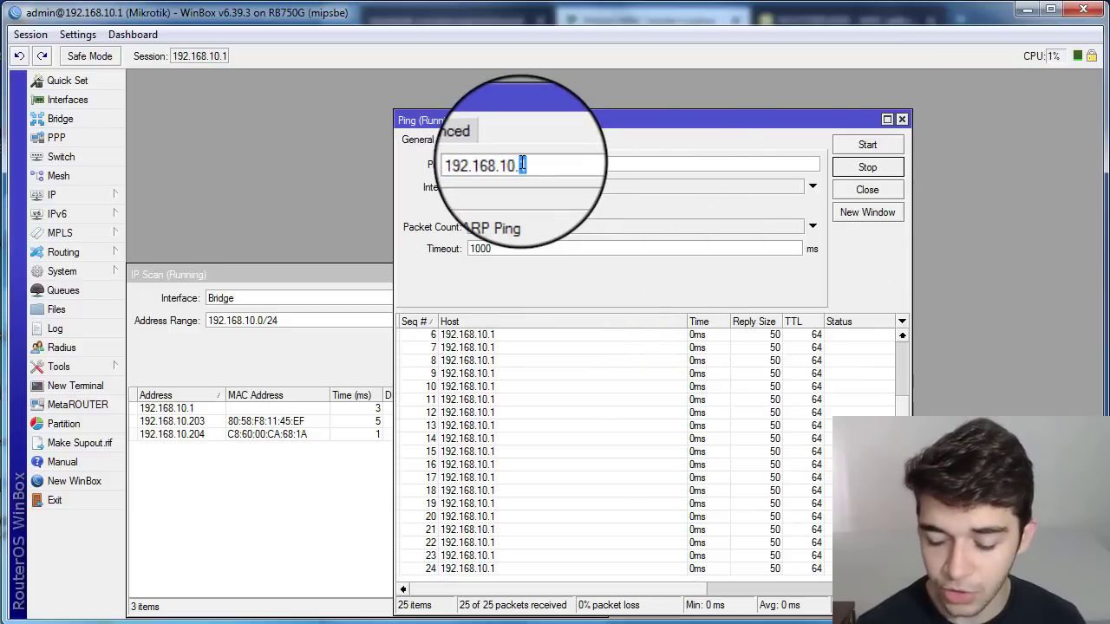
type("203")
key("Return")
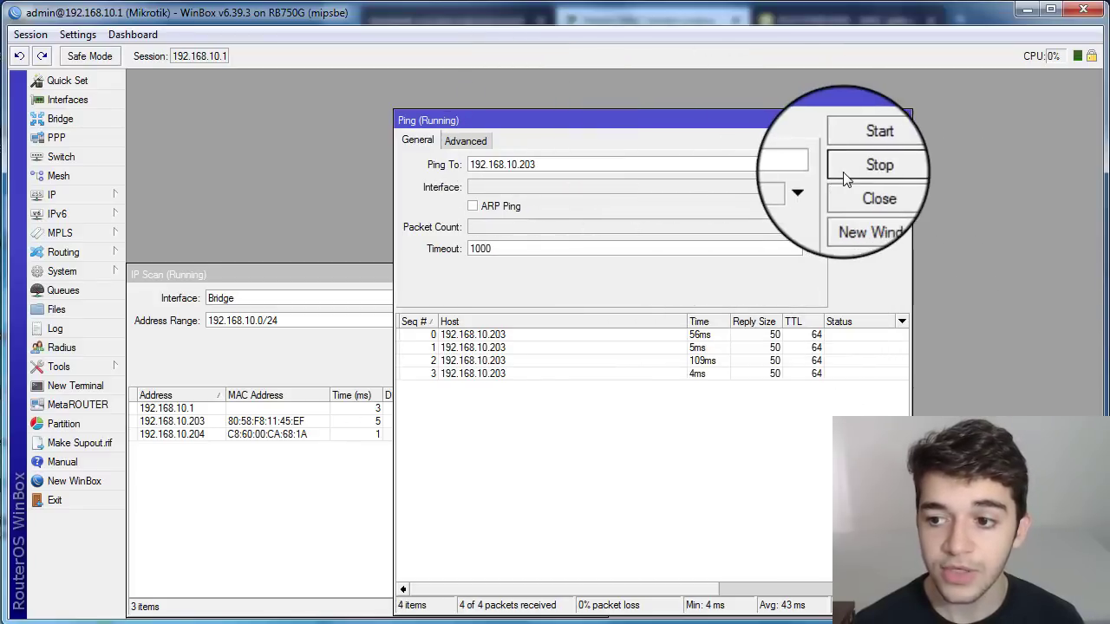
left_click(867, 166)
- Bring the IP Scan window forward, narrow its Address column slightly and select the address range value
left_click(240, 445)
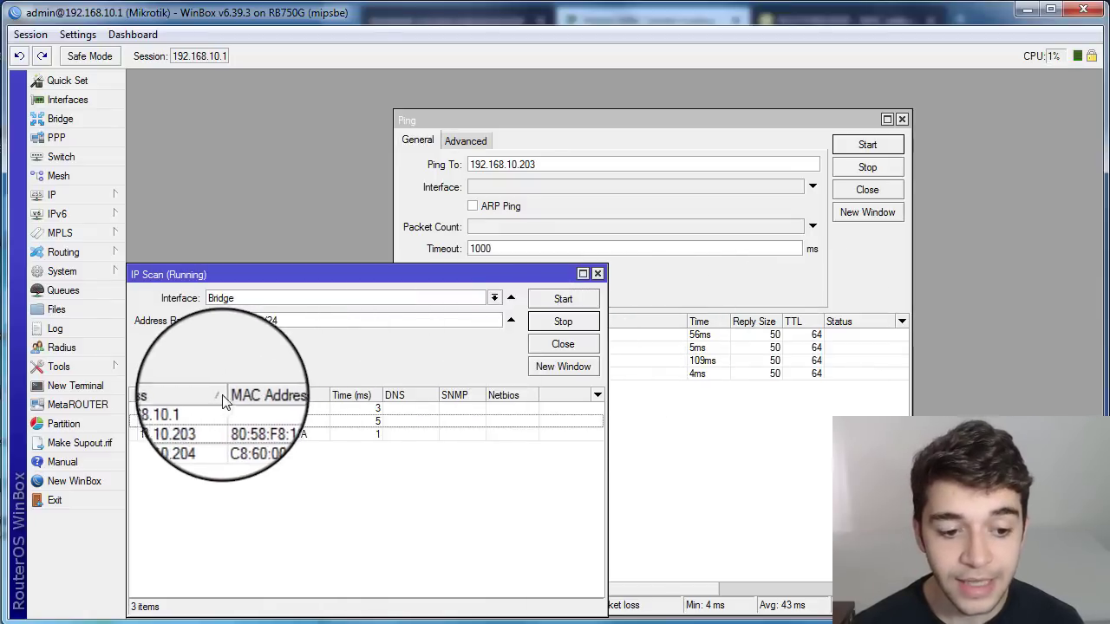
mouse_move(224, 395)
left_mouse_down()
mouse_move(234, 392)
mouse_move(216, 392)
left_mouse_up()
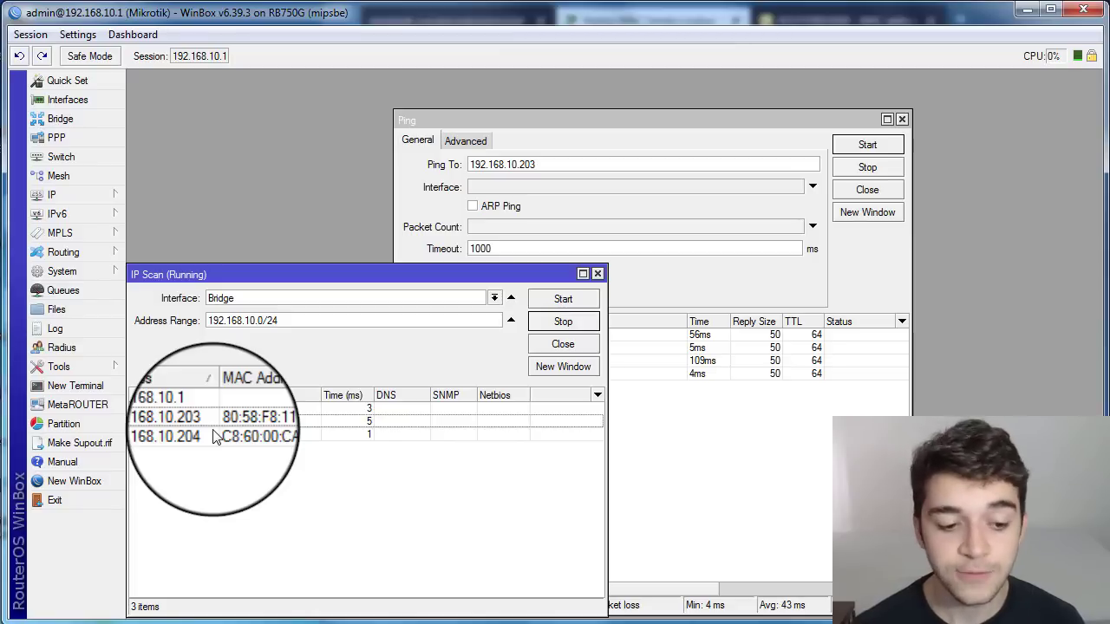
double_click(247, 321)
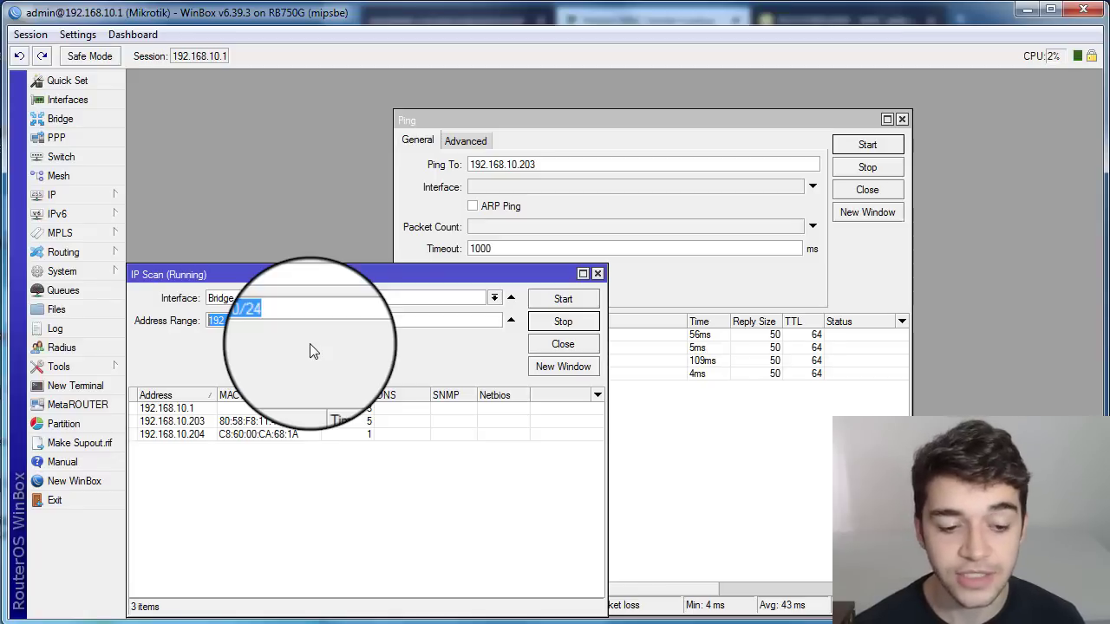
- Set the IP Scan address range to 192.168.11.0/24
left_click(257, 321)
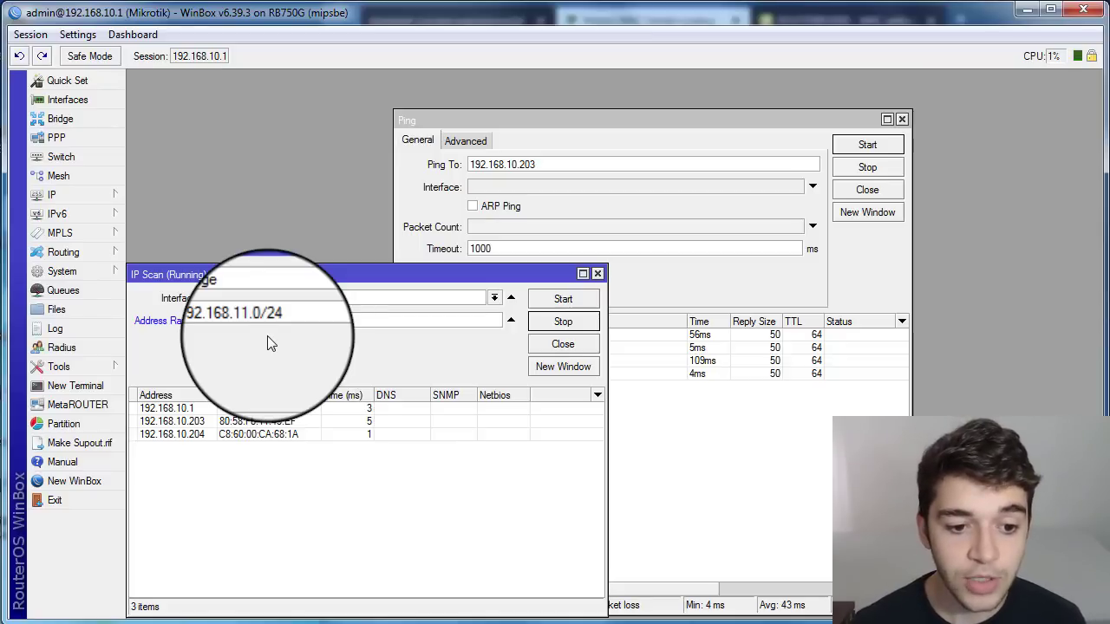
left_click_drag(188, 321, 290, 320)
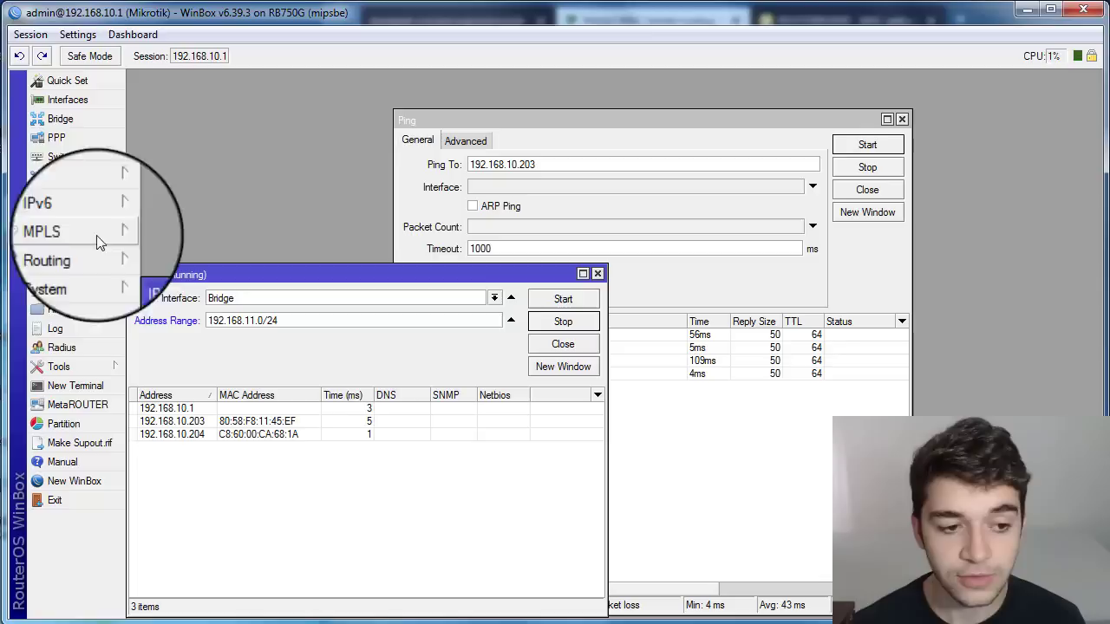
- Delete the Bridge address with network 192.168.20.2 from the router's IP address list, check the 192.168.11.1/24 entry and close the list
left_click(57, 194)
left_click(167, 234)
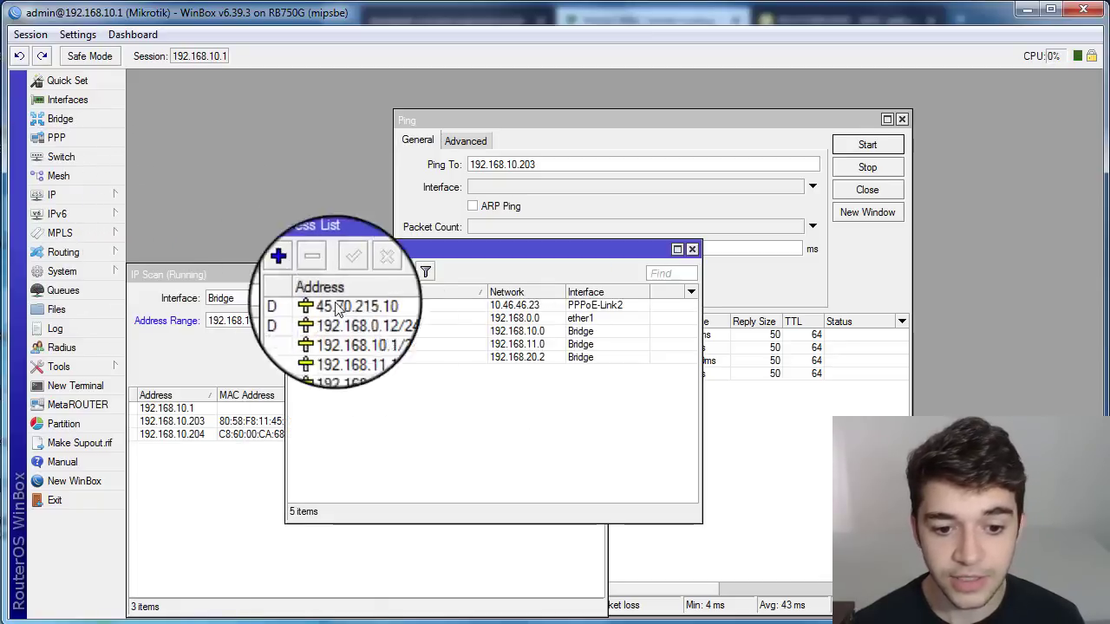
left_click(383, 343)
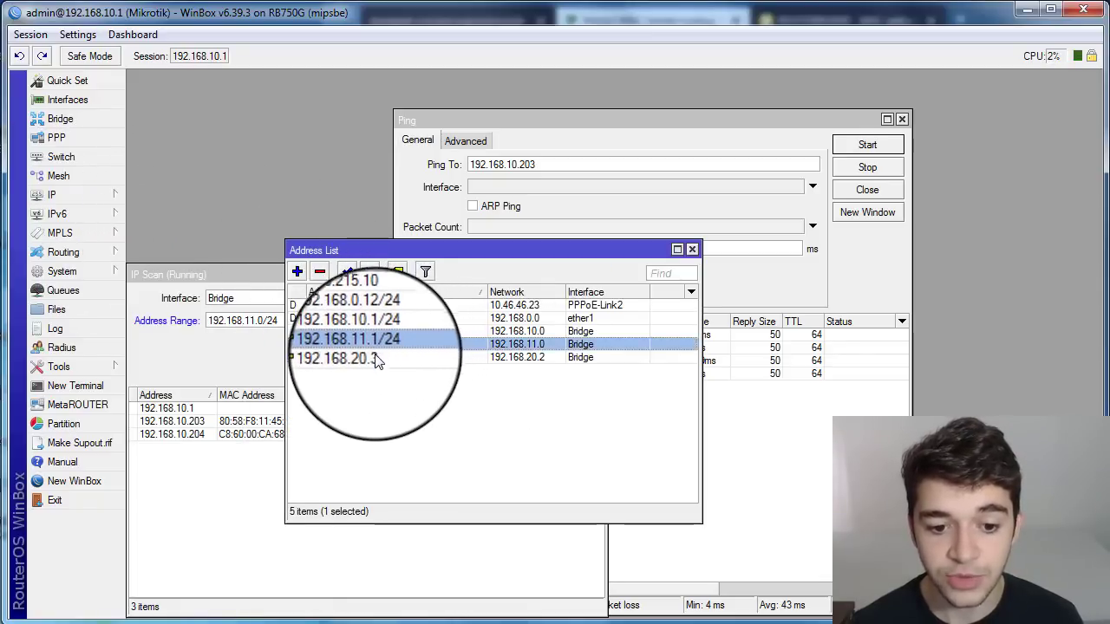
left_click(372, 359)
left_click(320, 271)
left_click(379, 344)
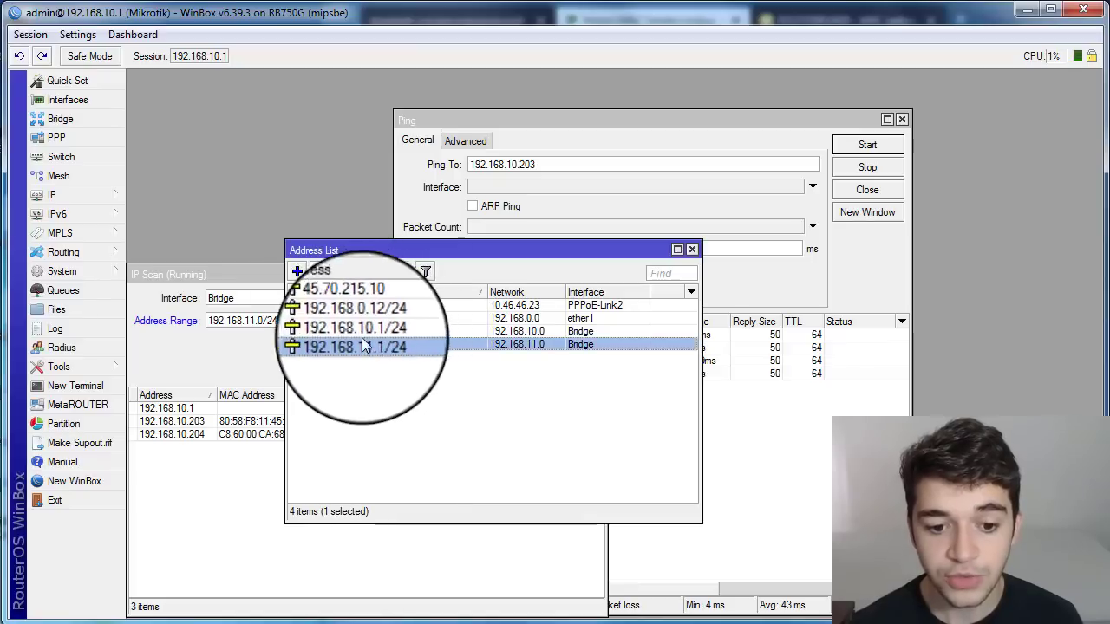
left_click(695, 248)
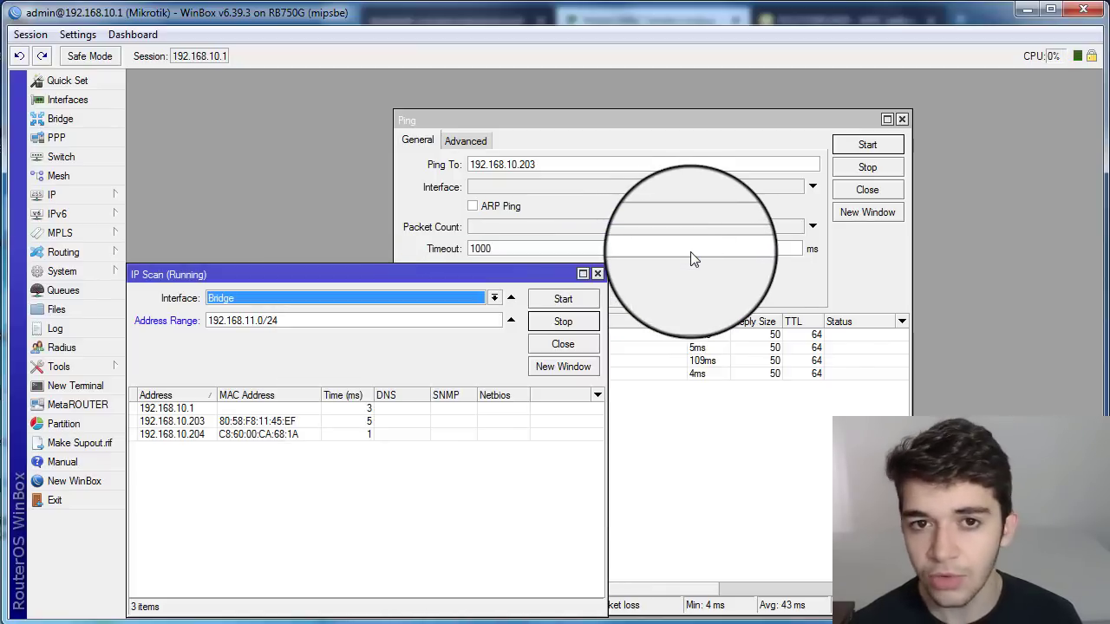
- Open the ARP list beside the IP Scan window and inspect its entries down to 192.168.10.254
left_click(310, 322)
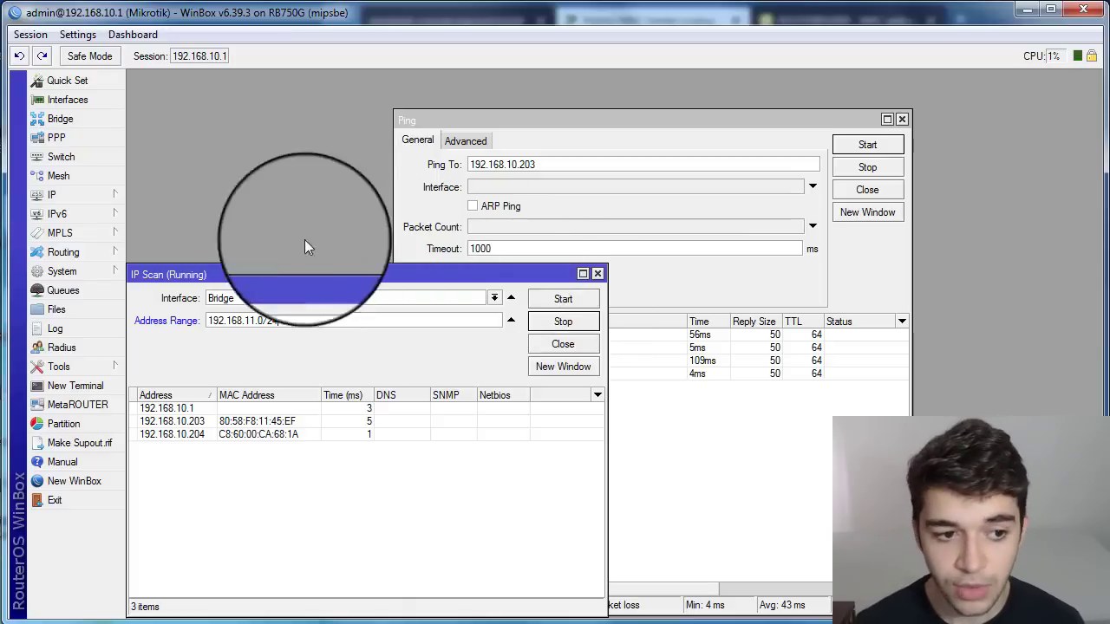
left_click(97, 198)
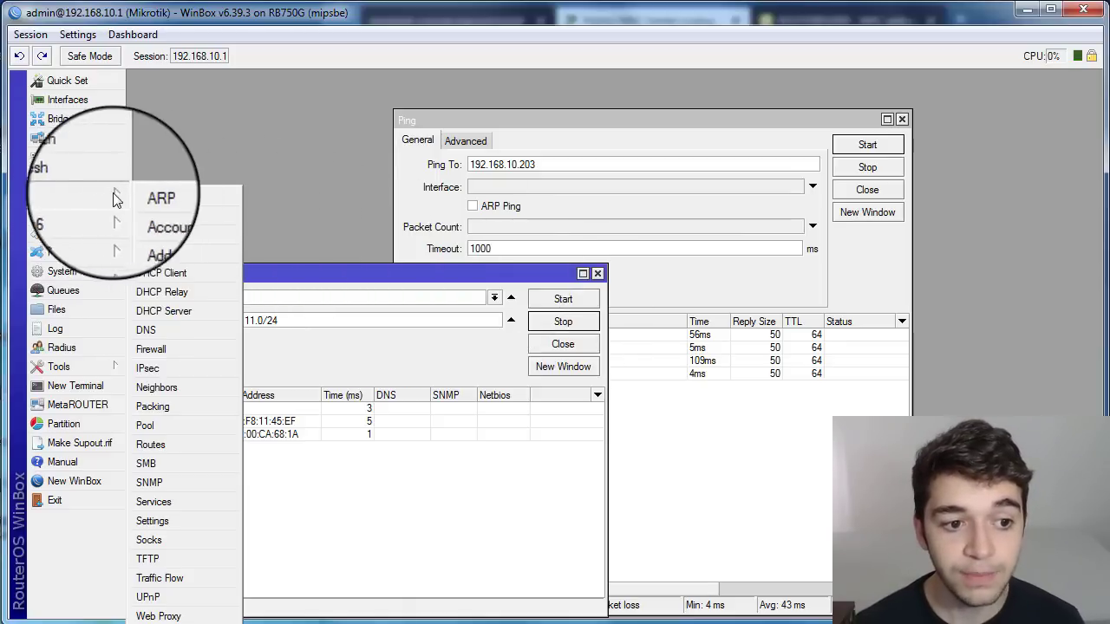
left_click(165, 195)
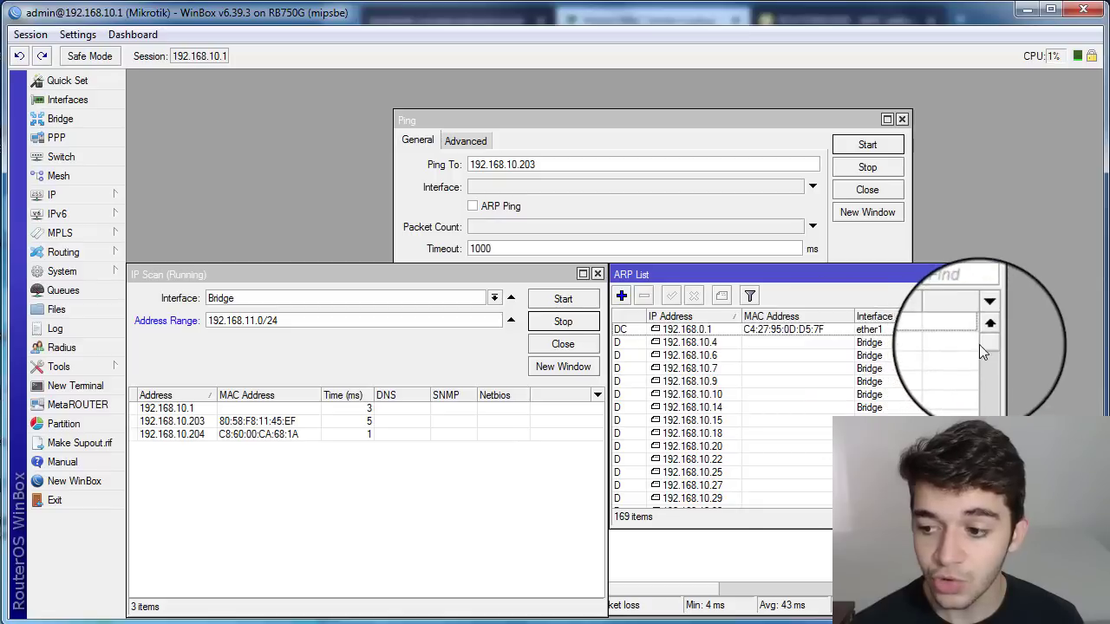
left_click_drag(982, 352, 977, 442)
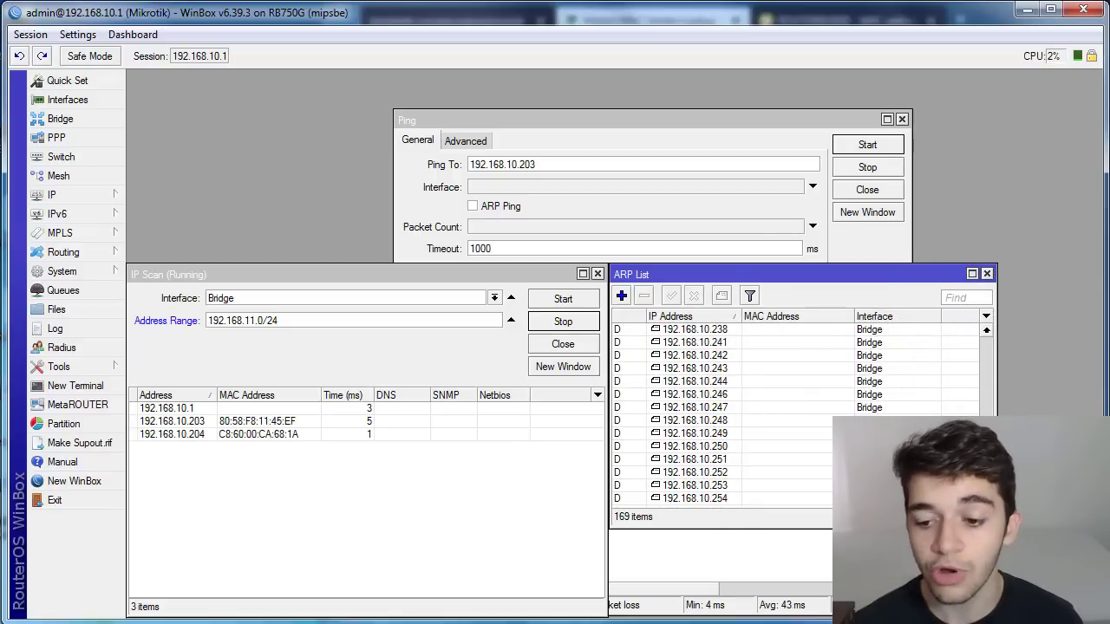
left_click(806, 496)
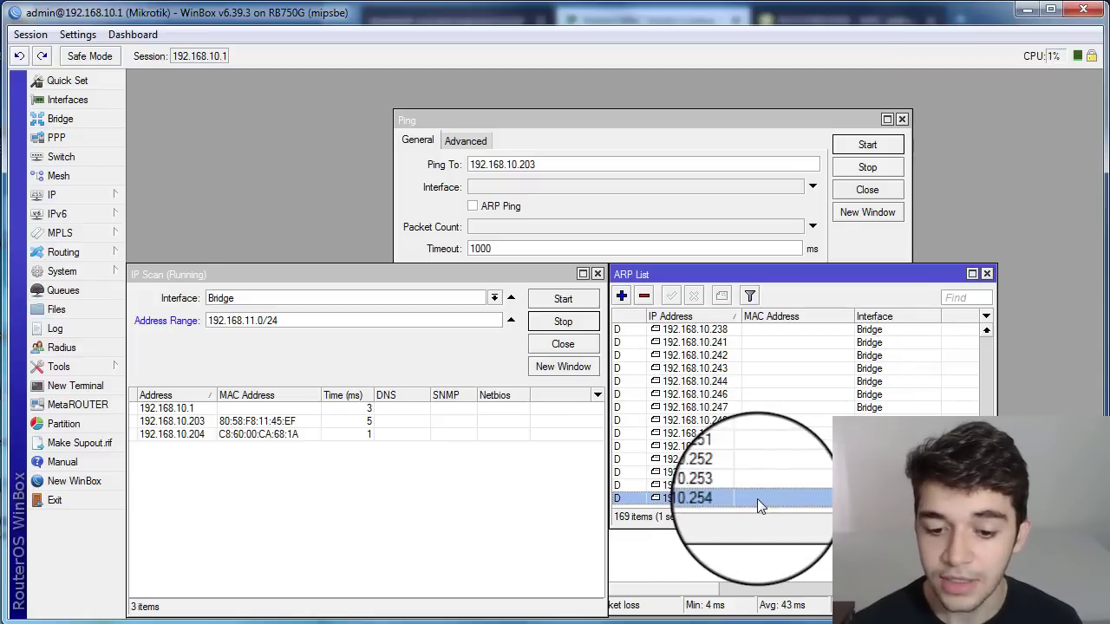
- Start the IP scan of 192.168.11.0/24 on Bridge and bring the ARP list to the front
left_click(375, 322)
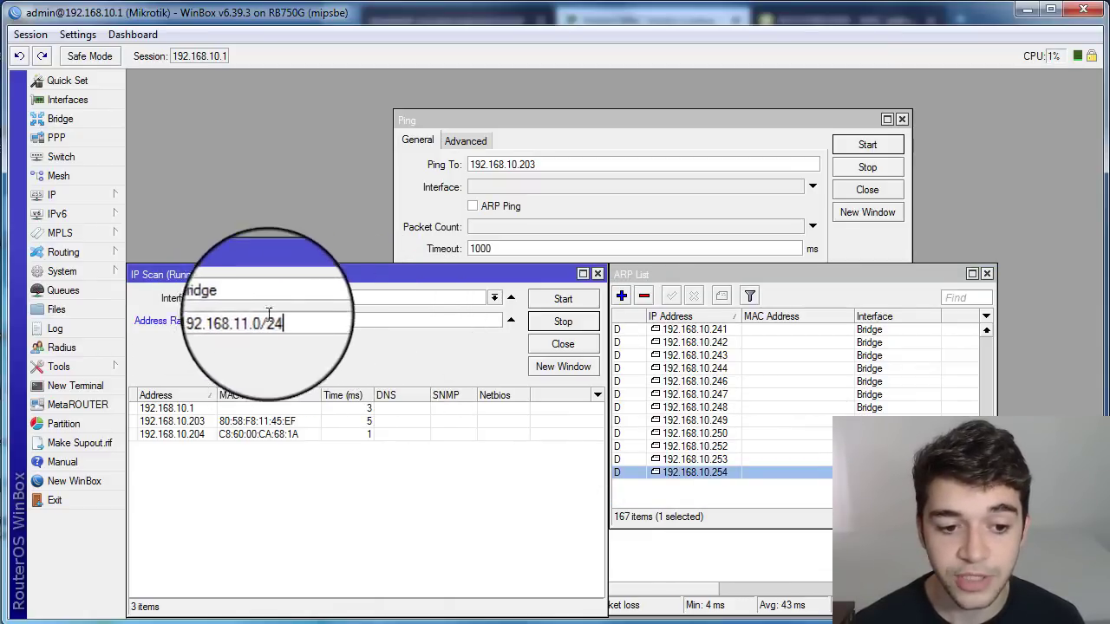
left_click(563, 299)
left_click_drag(659, 273, 659, 273)
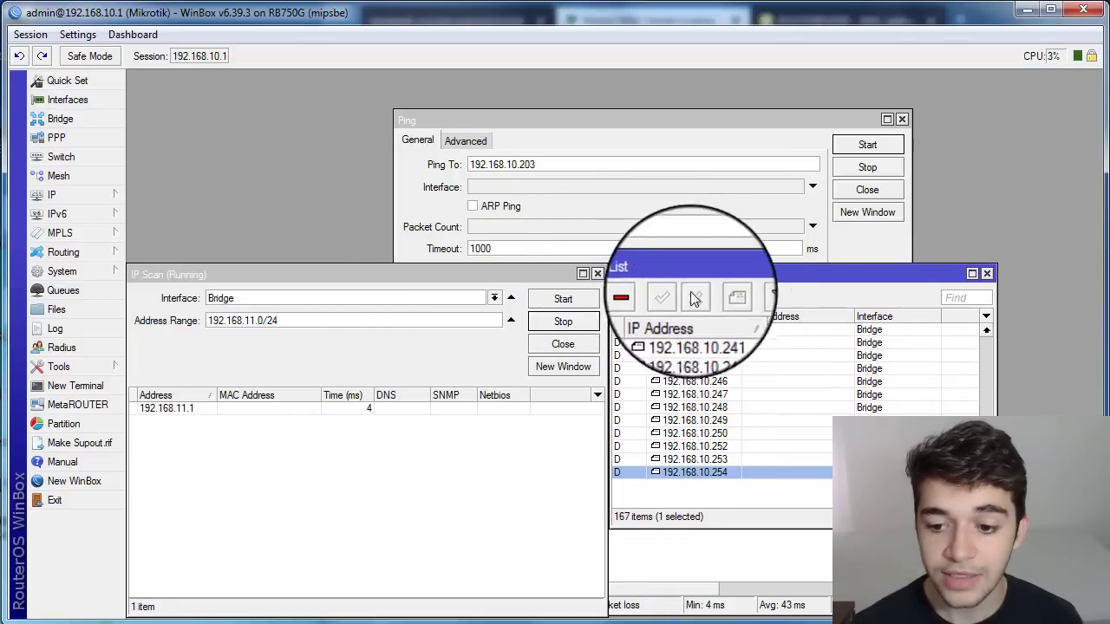
- Examine the 192.168.11.x entries that the scan adds to the ARP list, from 192.168.11.2 through 192.168.11.254
left_click(739, 488)
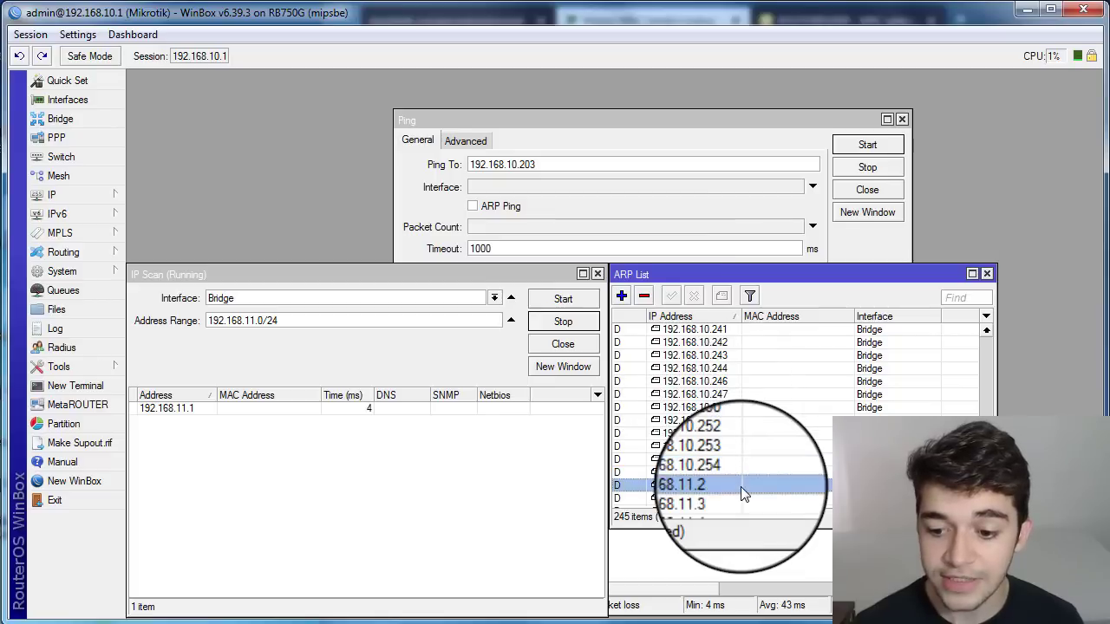
scroll(771, 487, "down", 5)
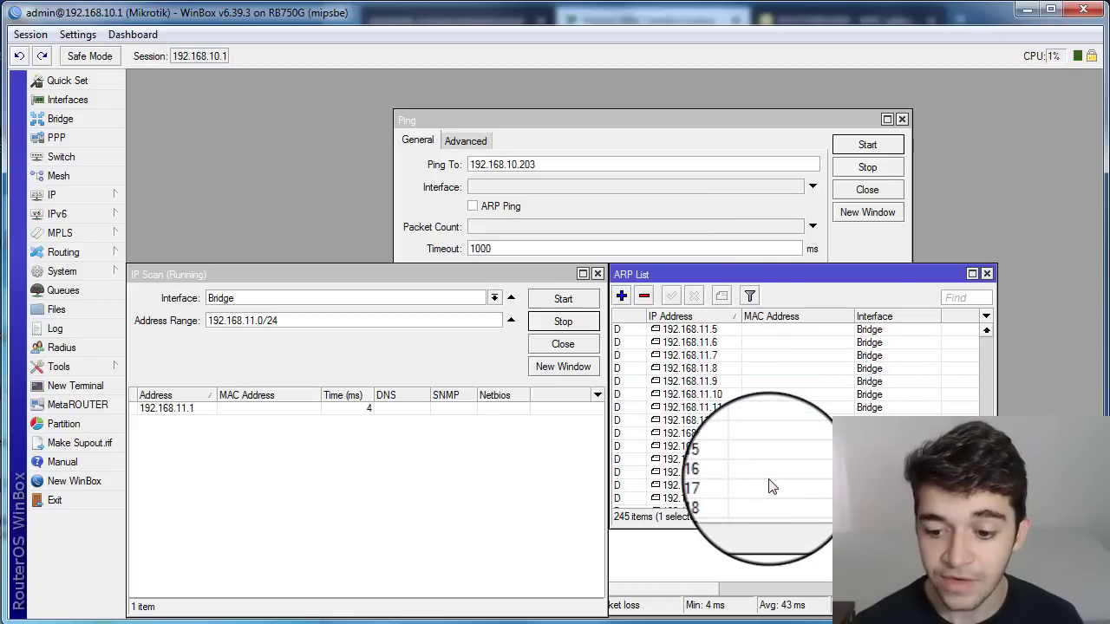
scroll(772, 487, "down", 19)
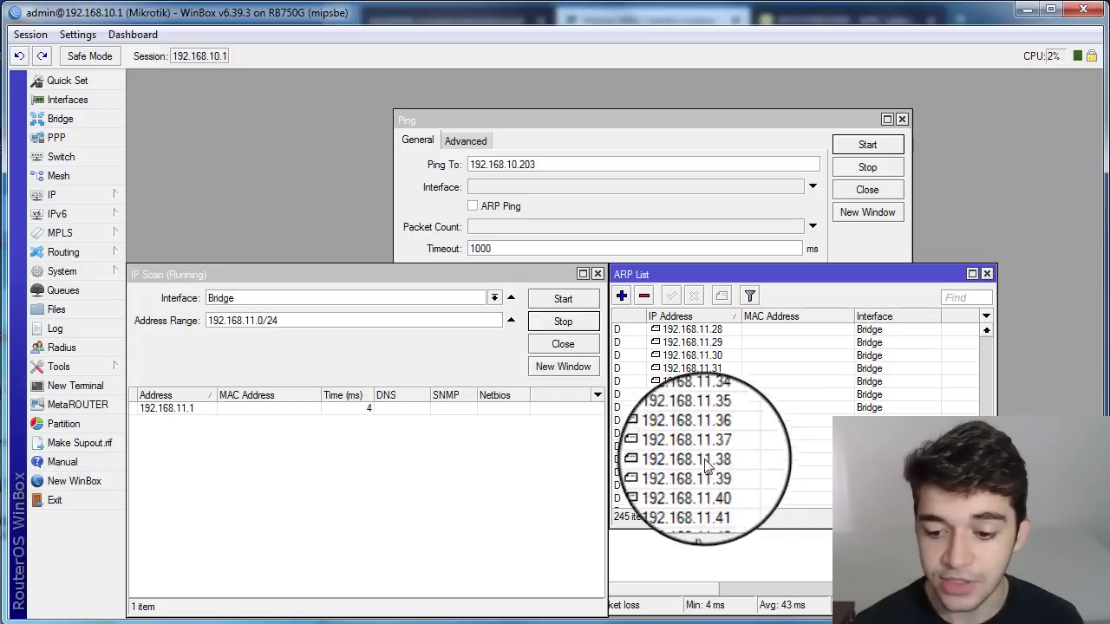
scroll(737, 477, "down", 2)
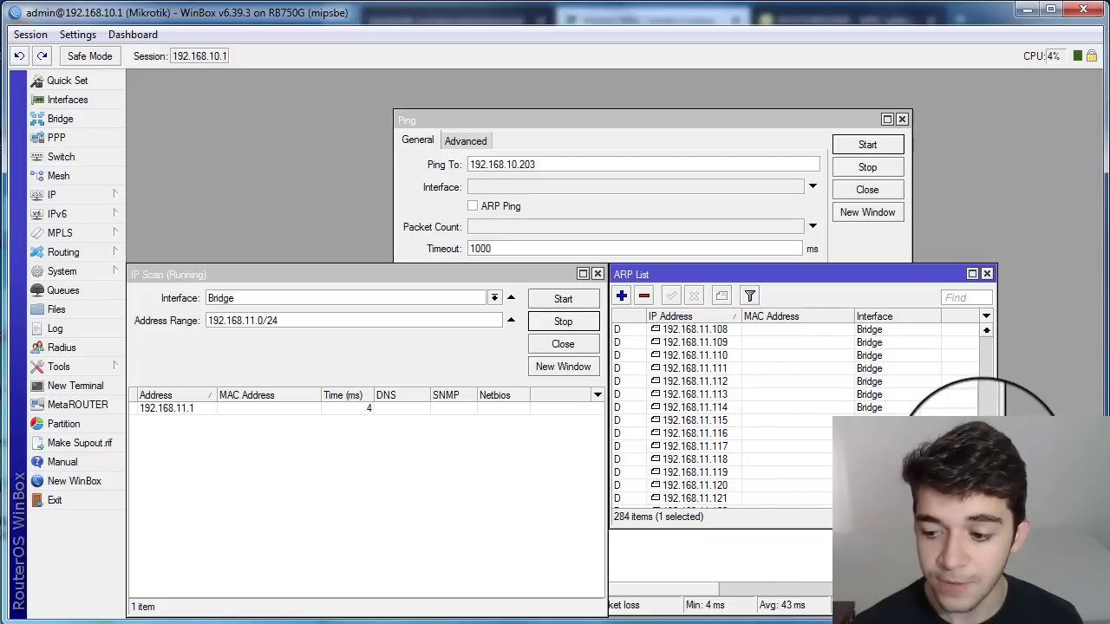
left_click(698, 498)
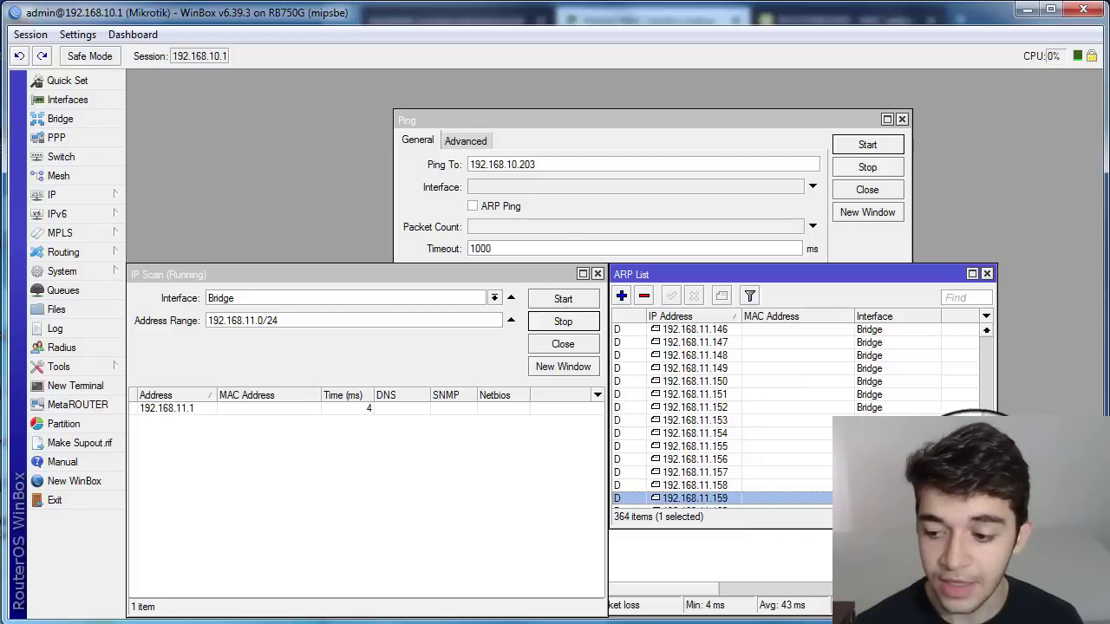
scroll(719, 414, "down", 6)
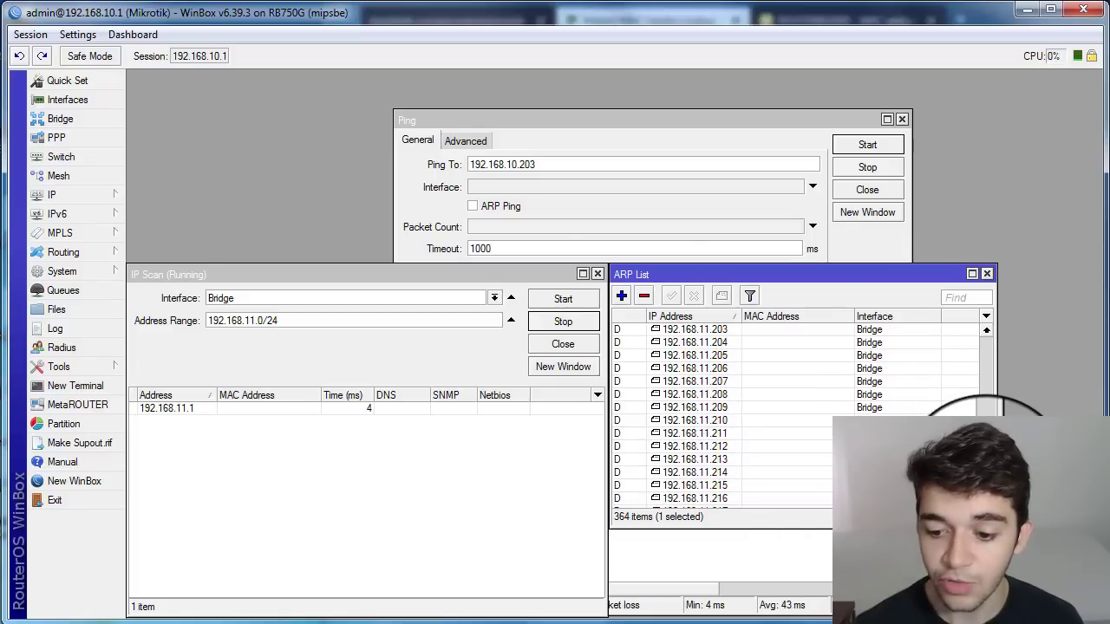
left_click(742, 499)
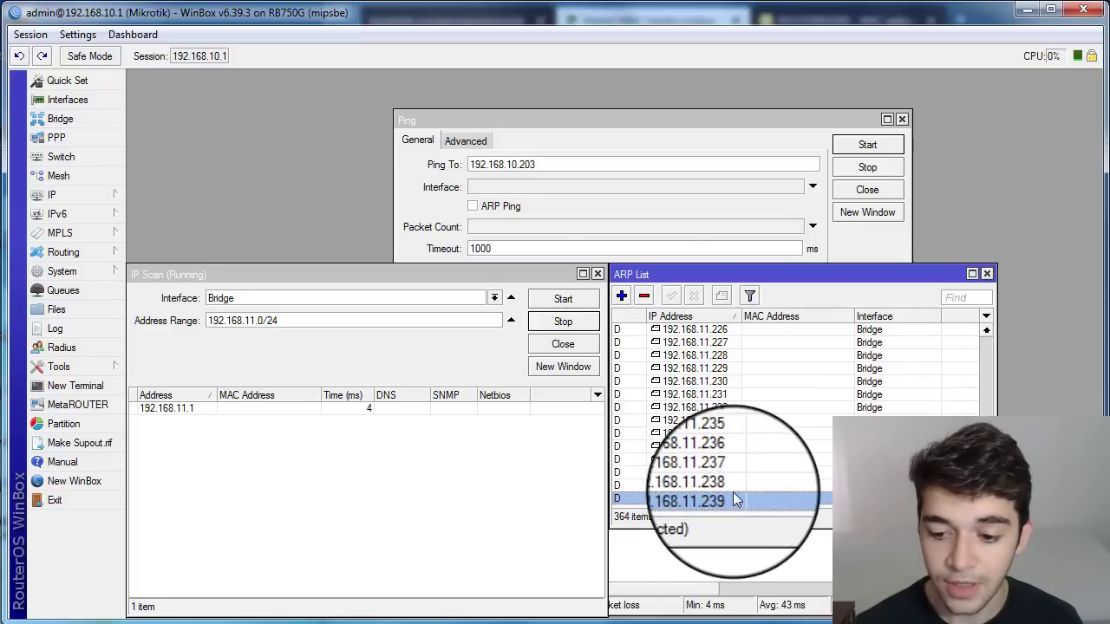
scroll(719, 414, "down", 5)
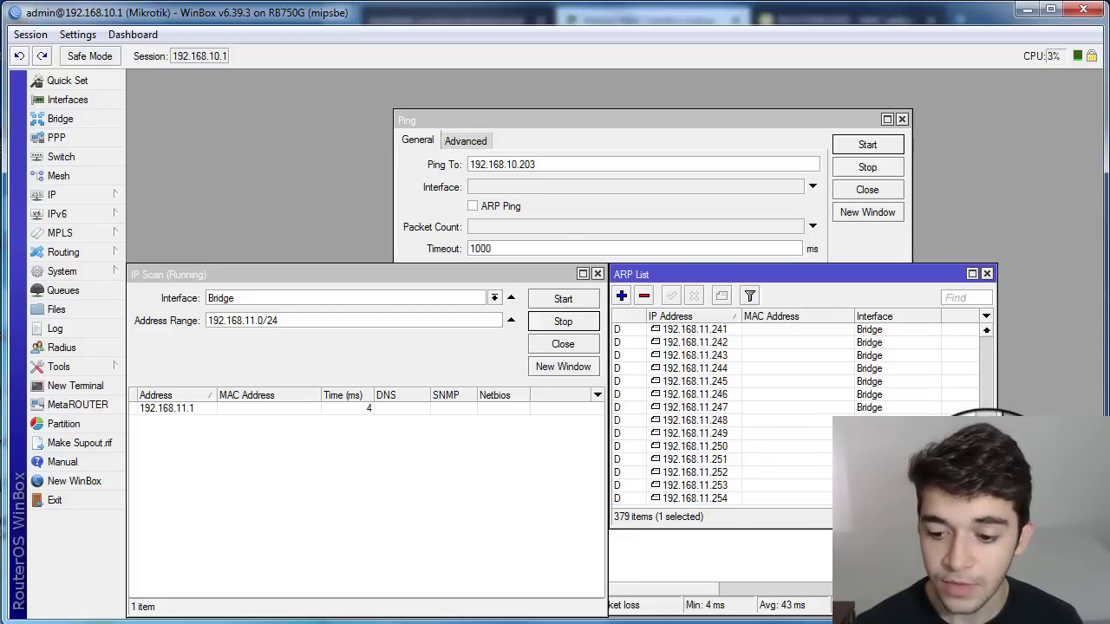
left_click(659, 499)
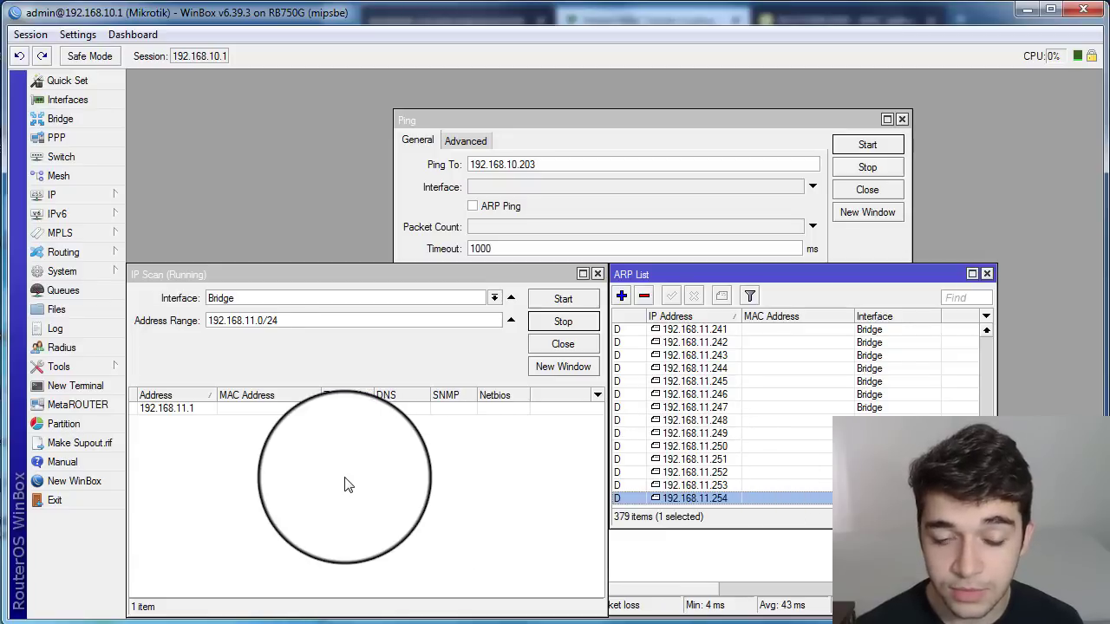
- Compare the IP Scan results with the ARP list once more and stop the running scan
left_click(252, 385)
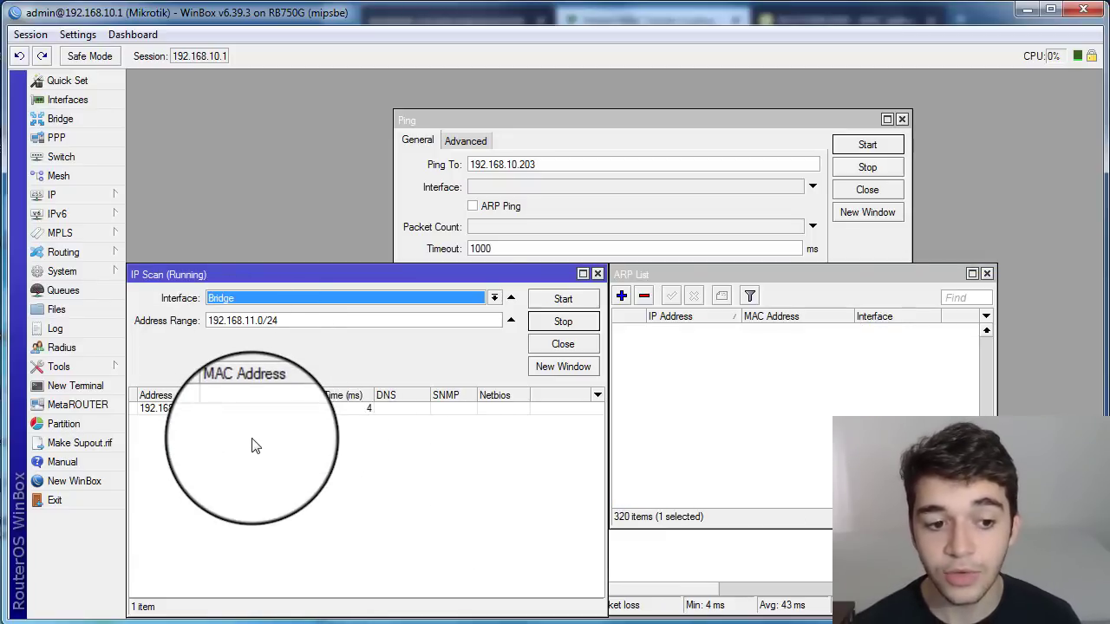
left_click(619, 446)
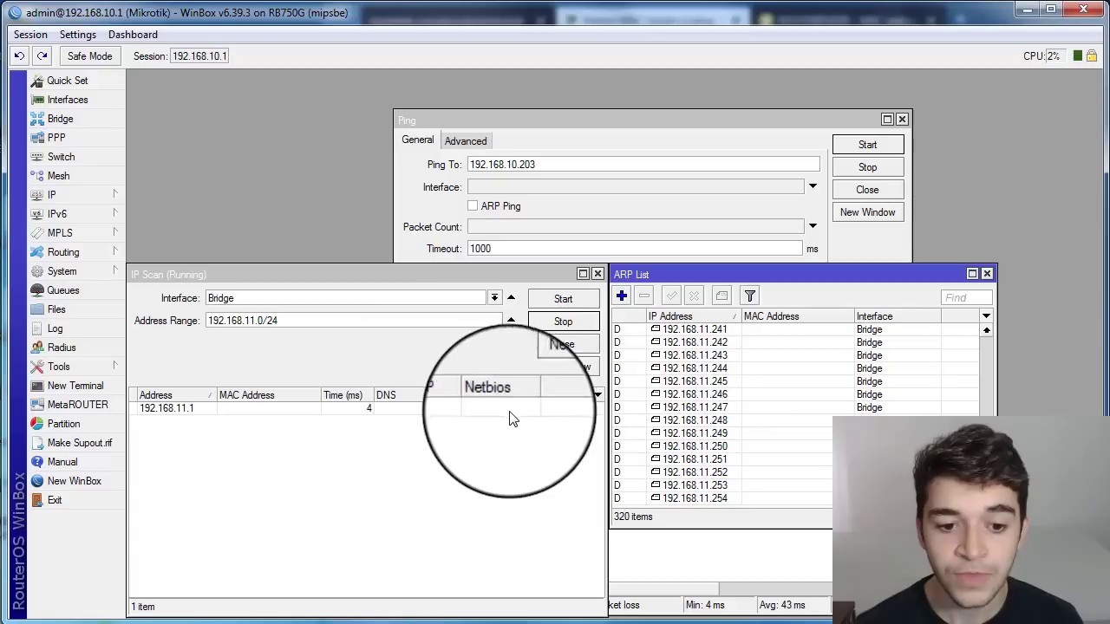
left_click(258, 452)
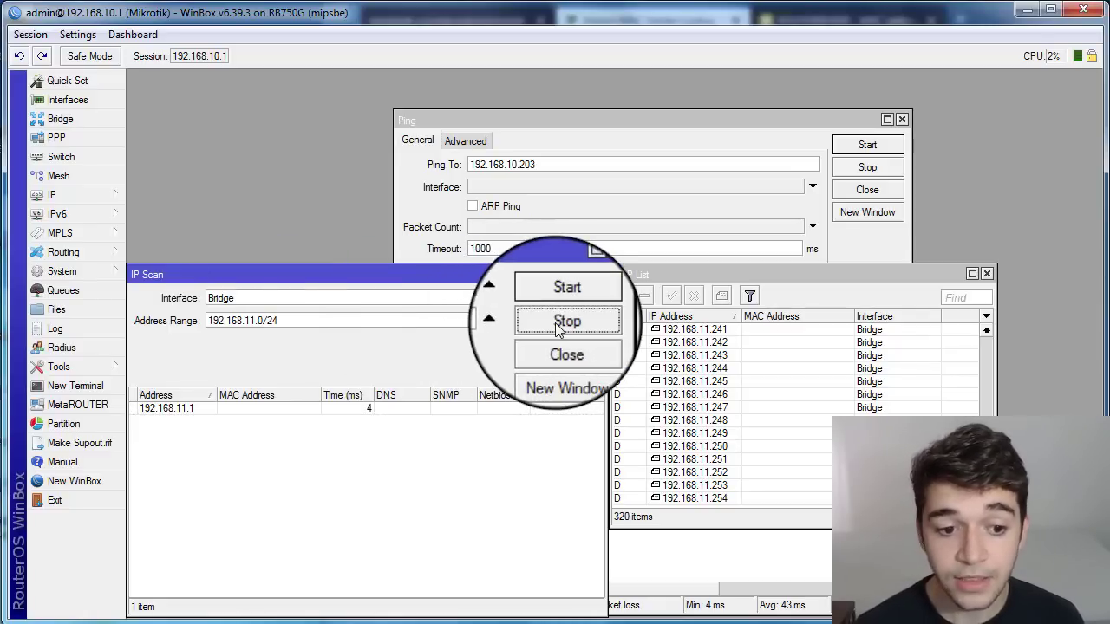
- Open the ether1 interface's properties from the interface list and highlight the vendor prefix 00:0C:42 in its MAC address
left_click(78, 101)
left_click(269, 100)
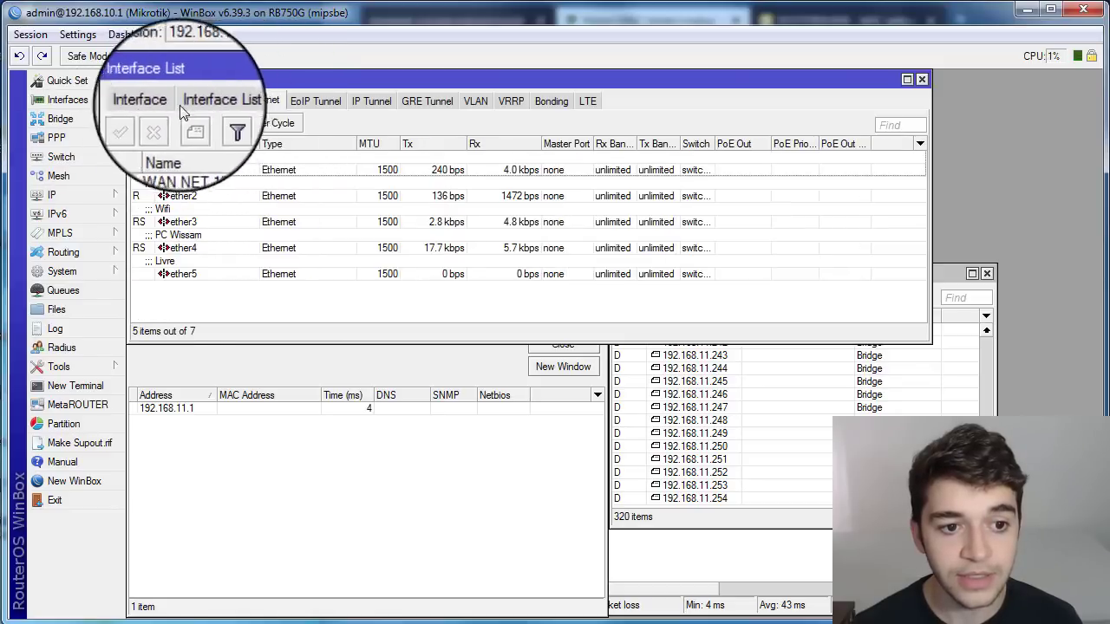
double_click(208, 167)
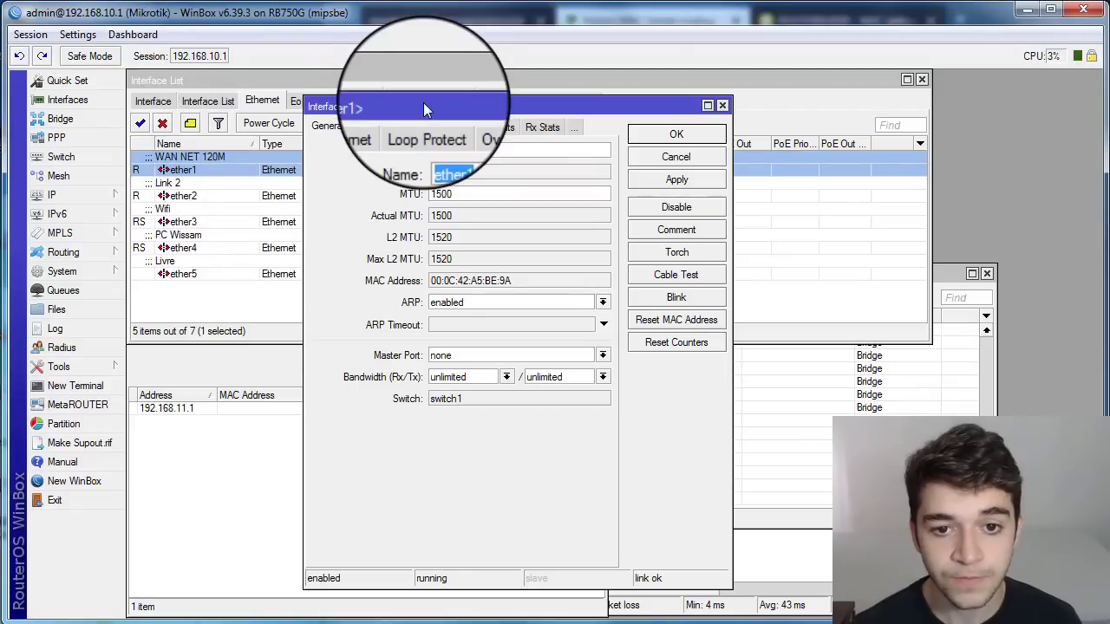
left_click_drag(423, 102, 315, 55)
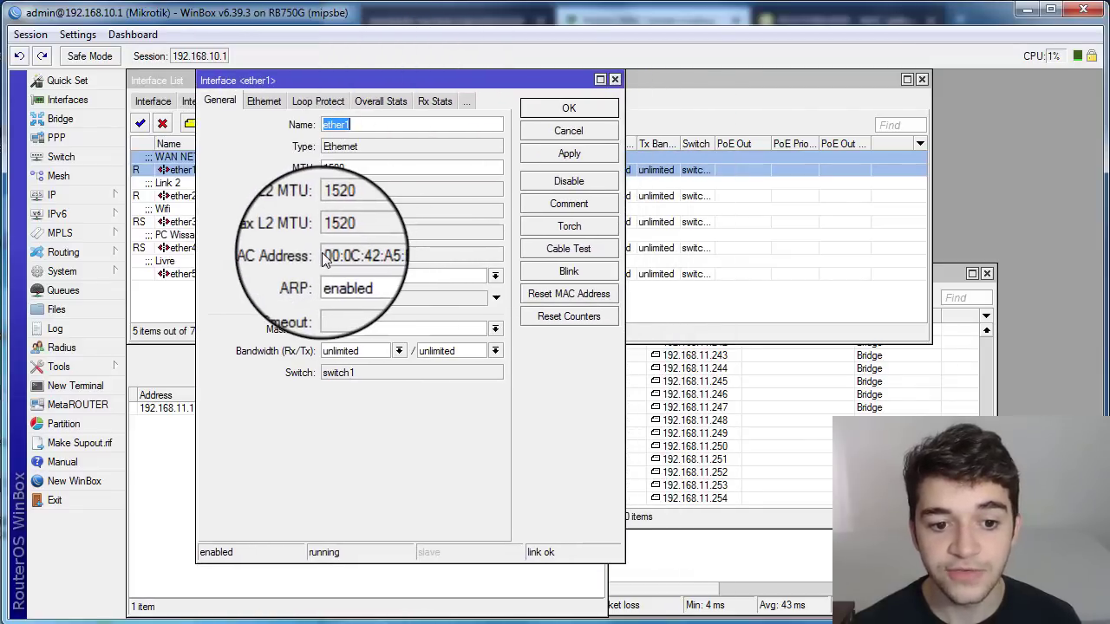
left_click_drag(338, 263, 364, 263)
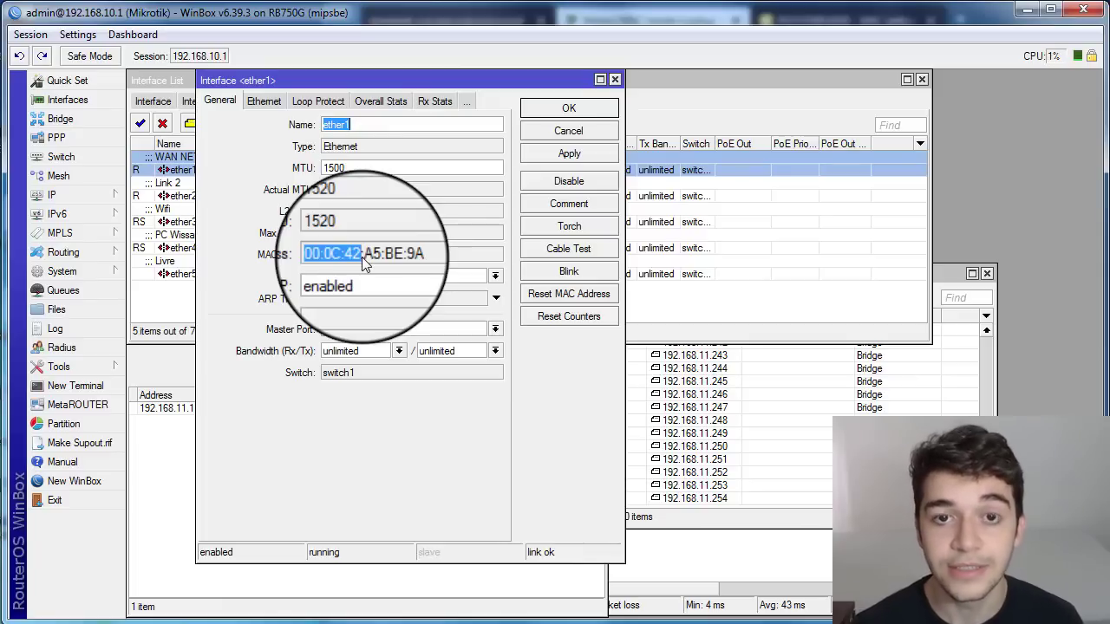
left_click(361, 255)
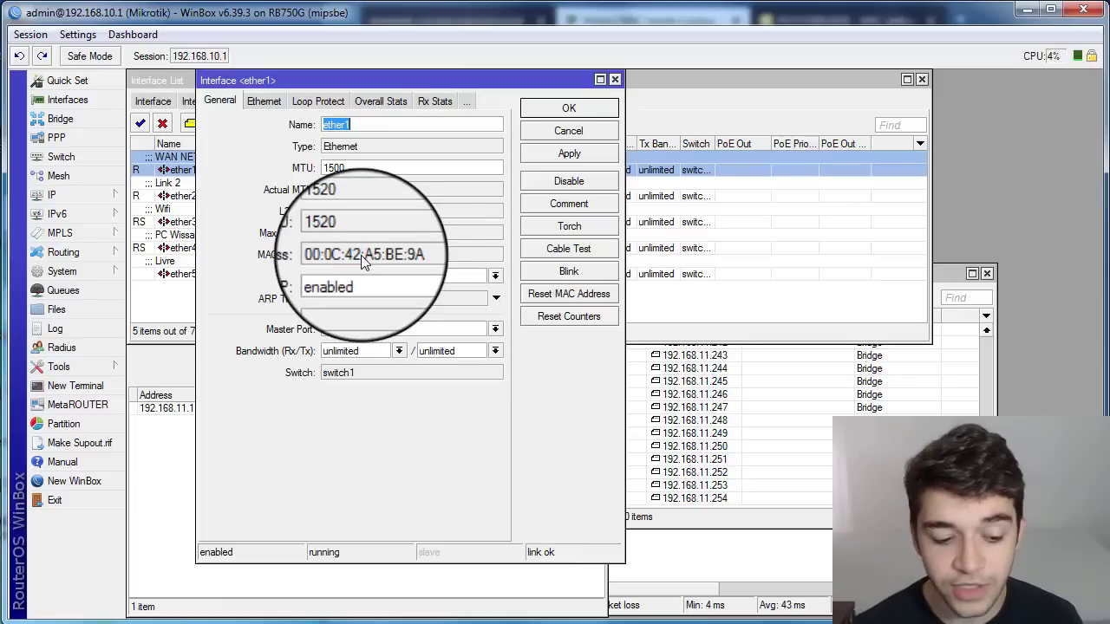
- Switch to the browser showing the MAC Vendor Lookup page and widen its window across the whole screen
key("alt+Tab")
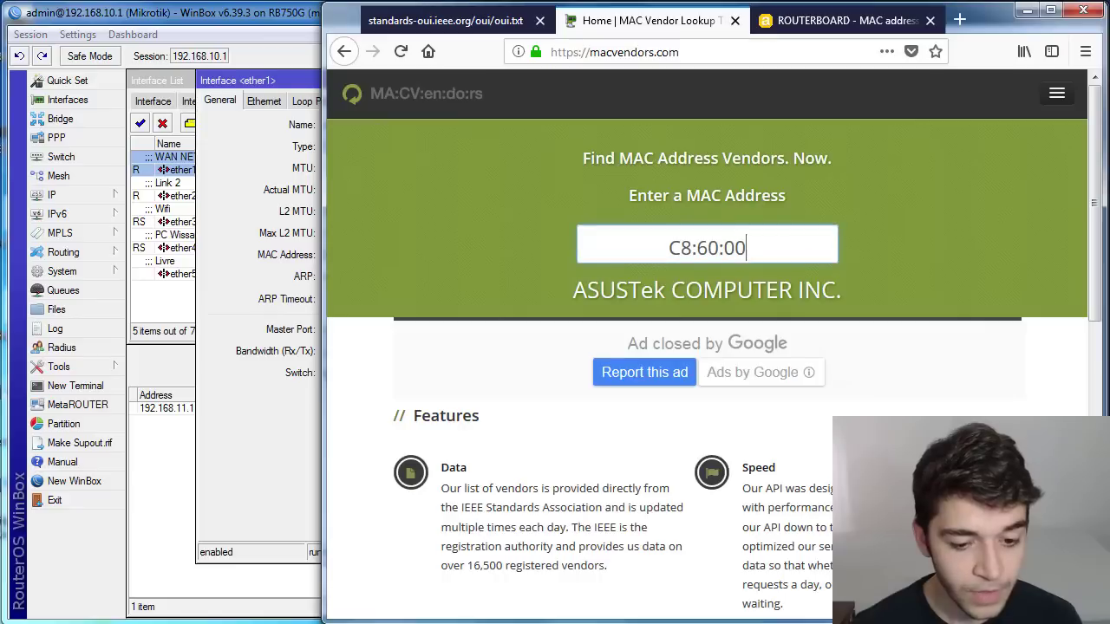
left_click_drag(319, 325, 4, 312)
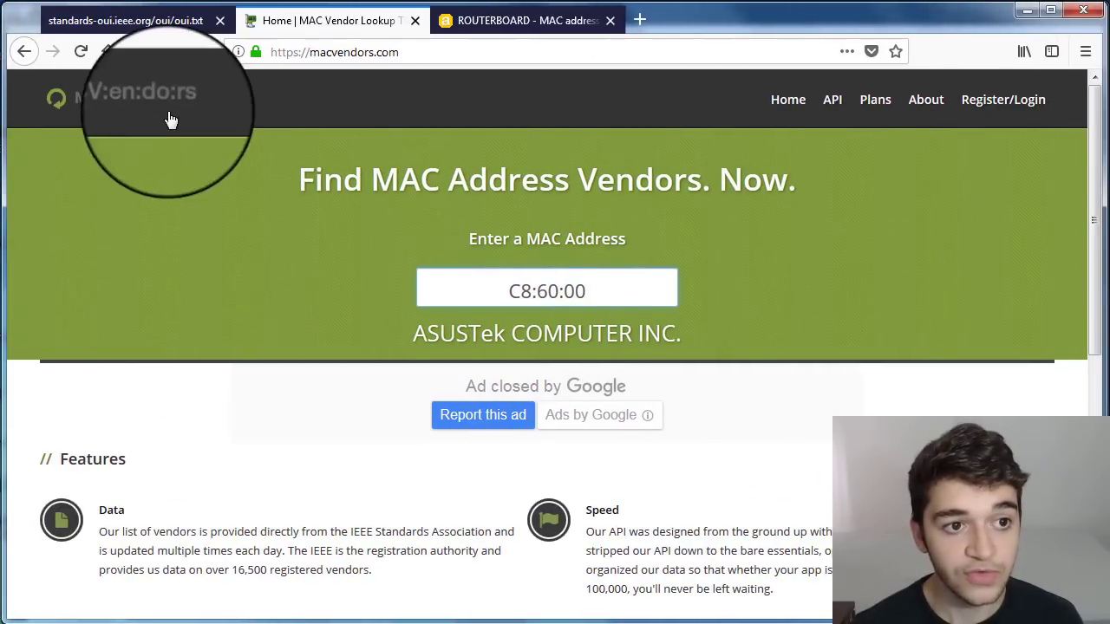
- In the IEEE oui.txt listing, highlight the prefix E0-43-DB and its company name, Shenzhen ViewAt Technology Co.,Ltd
left_click(130, 21)
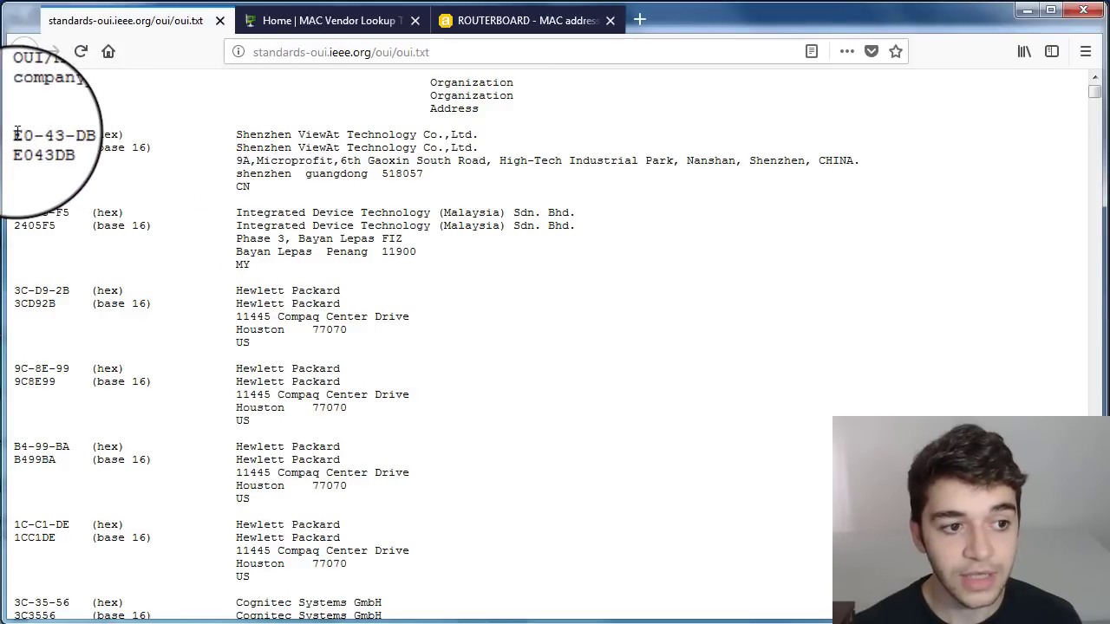
left_click_drag(13, 135, 70, 135)
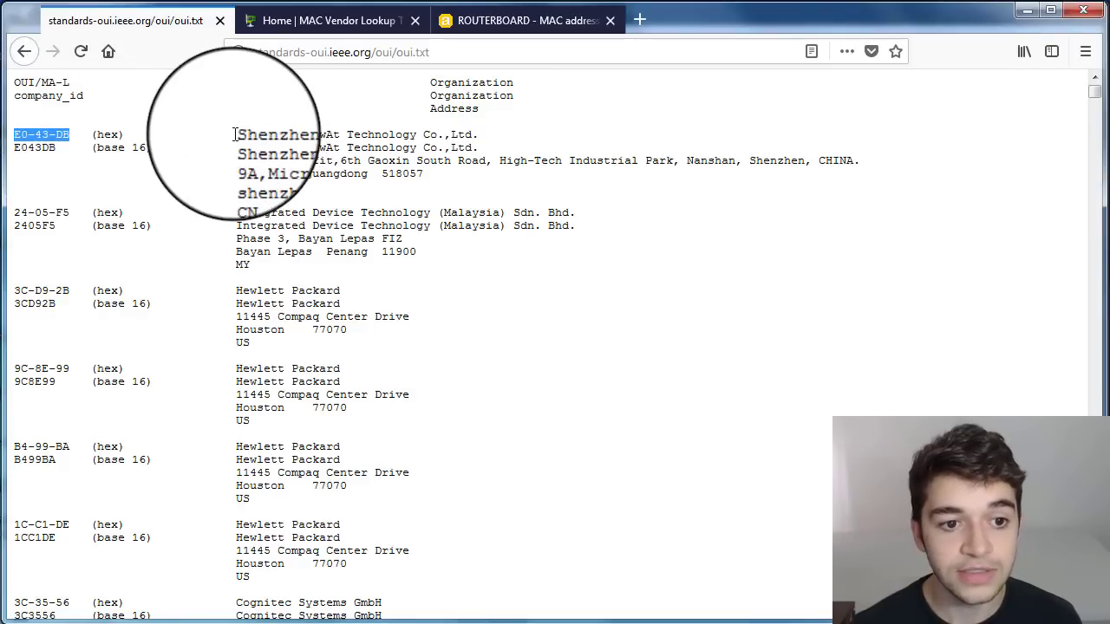
left_click_drag(236, 135, 478, 136)
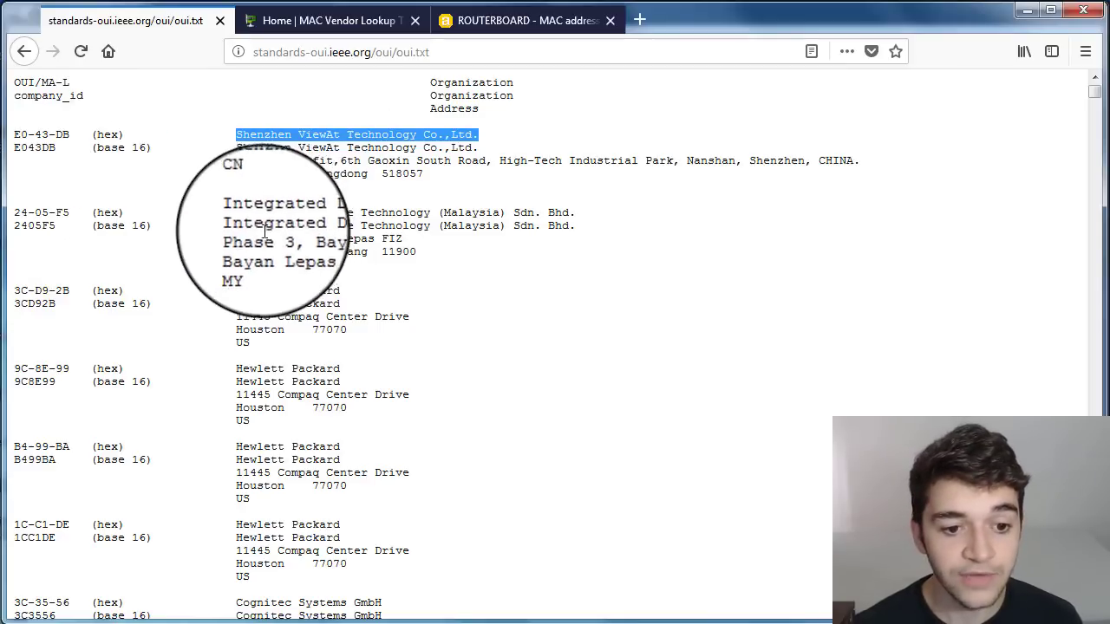
- Highlight a Hewlett Packard company name and the Hewlett Packard prefix 9C-8E-99 in the IEEE listing
left_click(235, 289)
left_click_drag(235, 290, 340, 290)
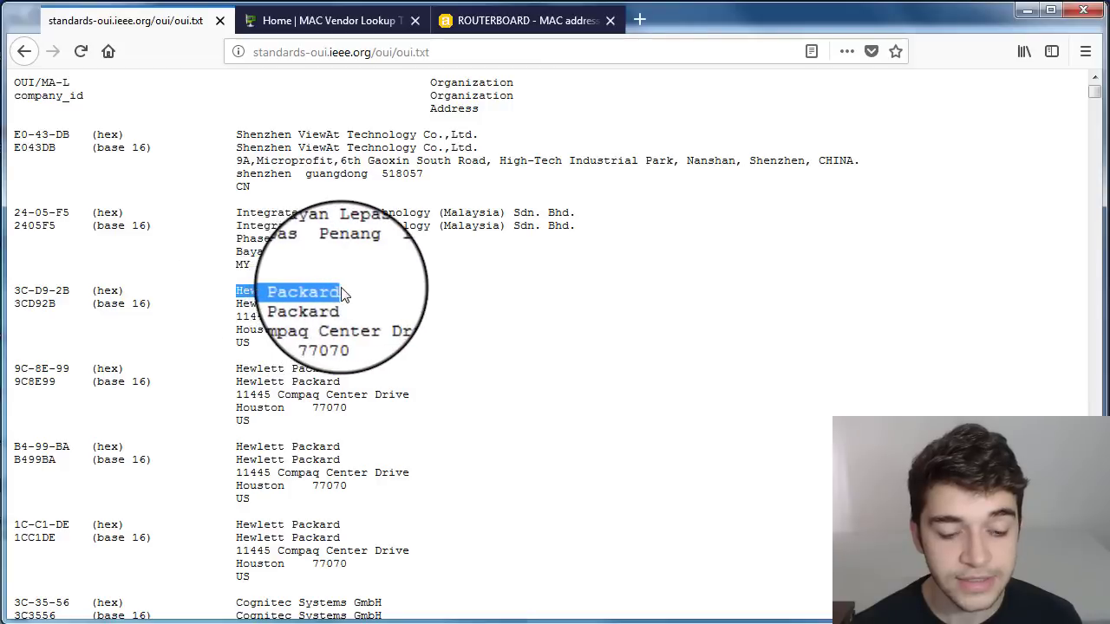
left_click_drag(236, 369, 340, 369)
left_click_drag(15, 369, 83, 369)
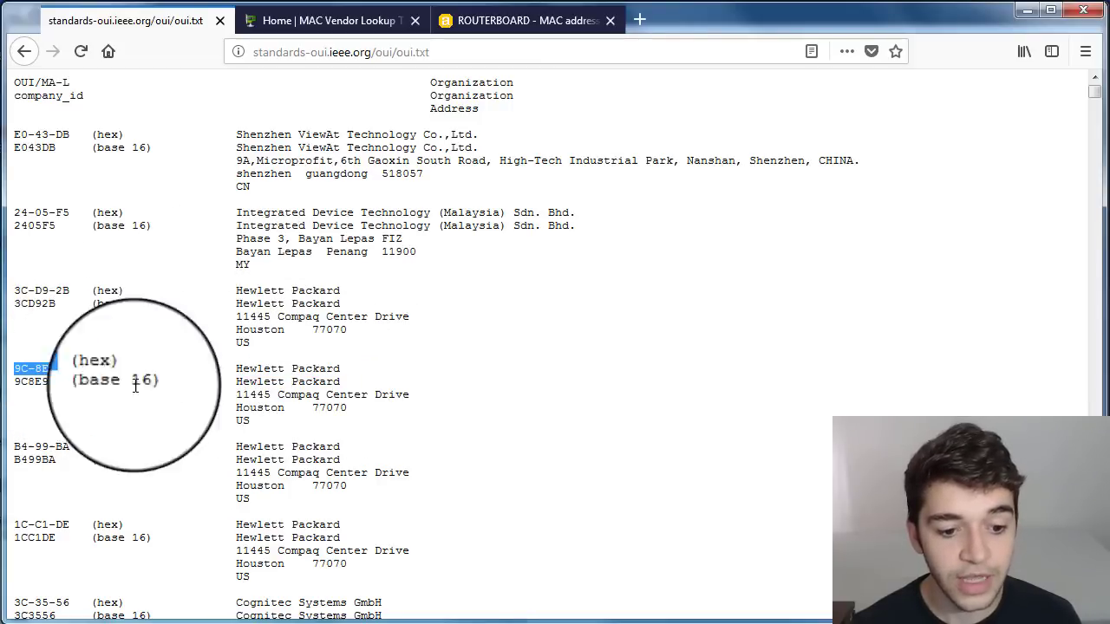
left_click(287, 451)
- Find the D-Link entries further down the IEEE listing and highlight the D-Link Corporation entry 00-17-9A
scroll(291, 467, "down", 5)
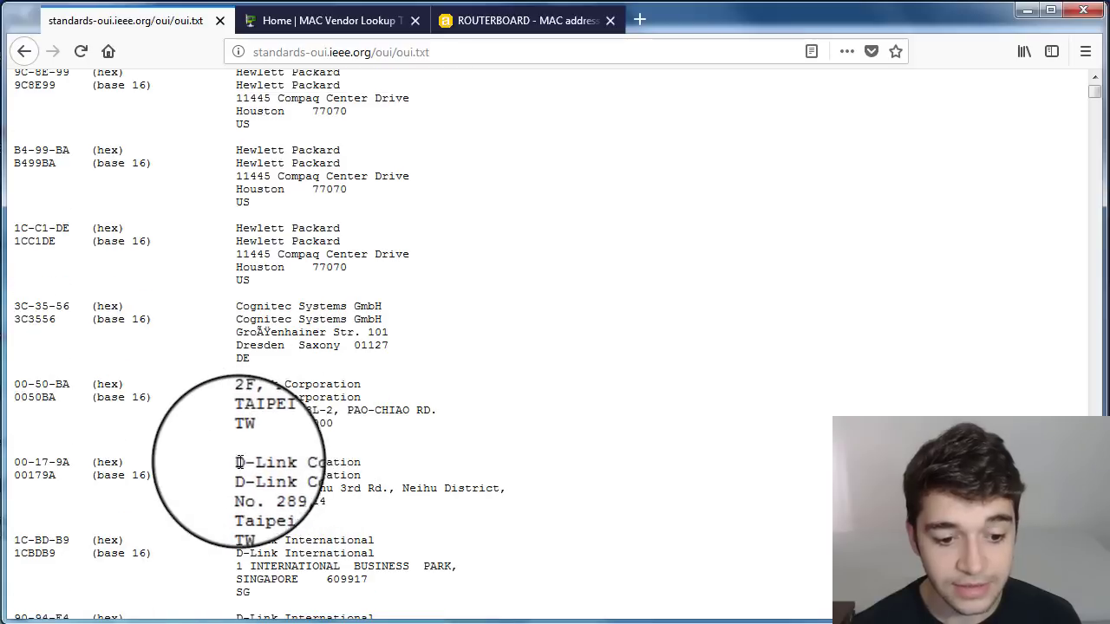
left_click_drag(236, 462, 370, 455)
scroll(174, 451, "down", 11)
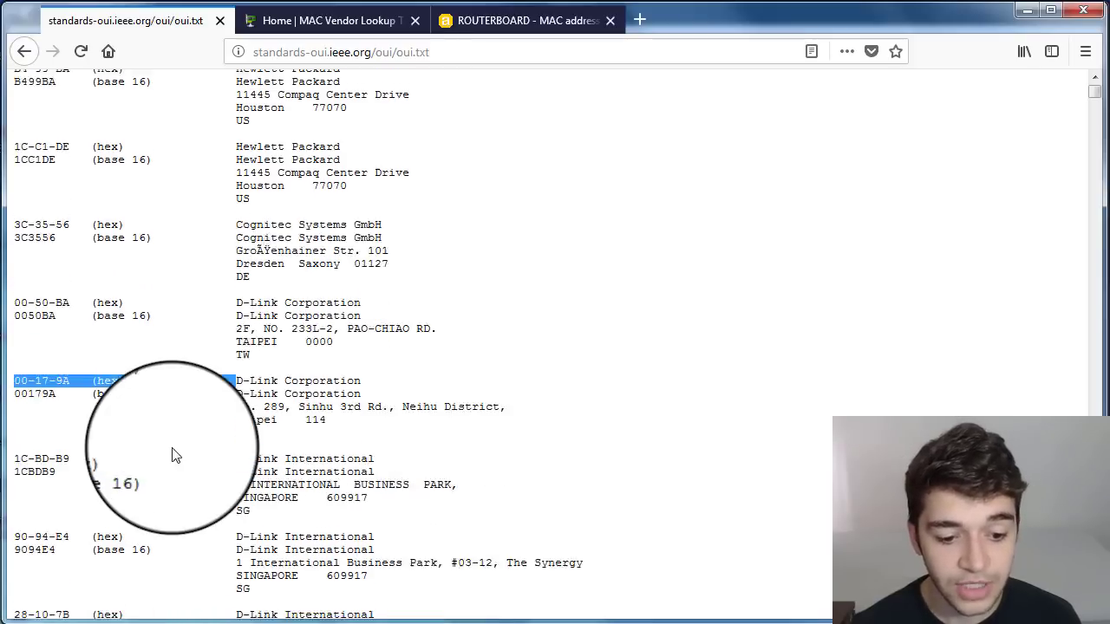
scroll(327, 420, "down", 2)
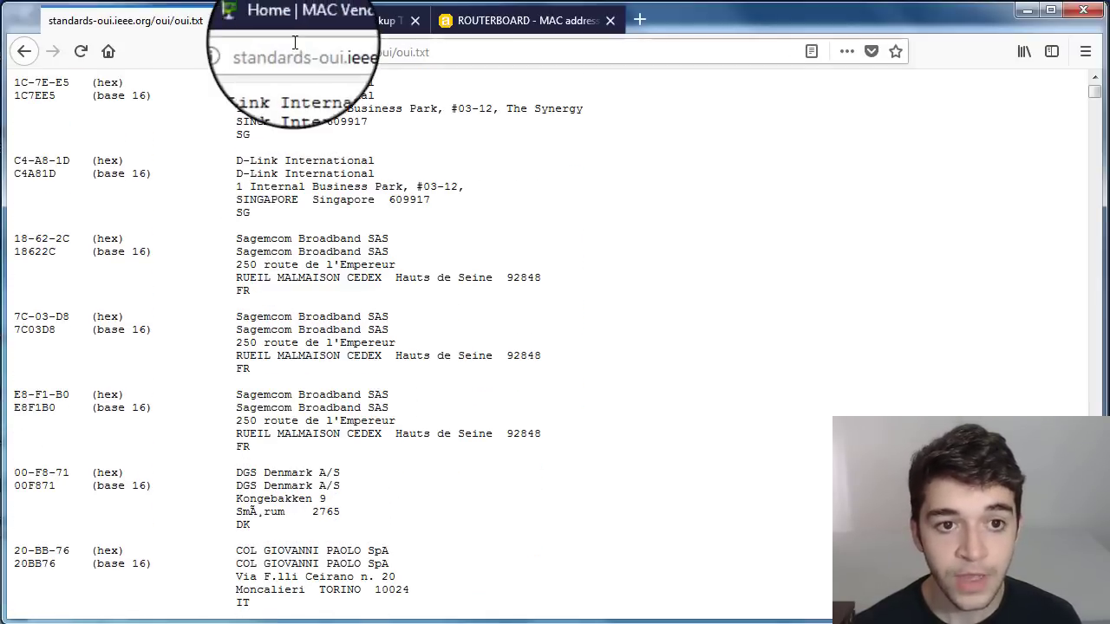
- Open the adminsub.net MAC Address Finder page and highlight the Vendor heading and the database update date
left_click(474, 26)
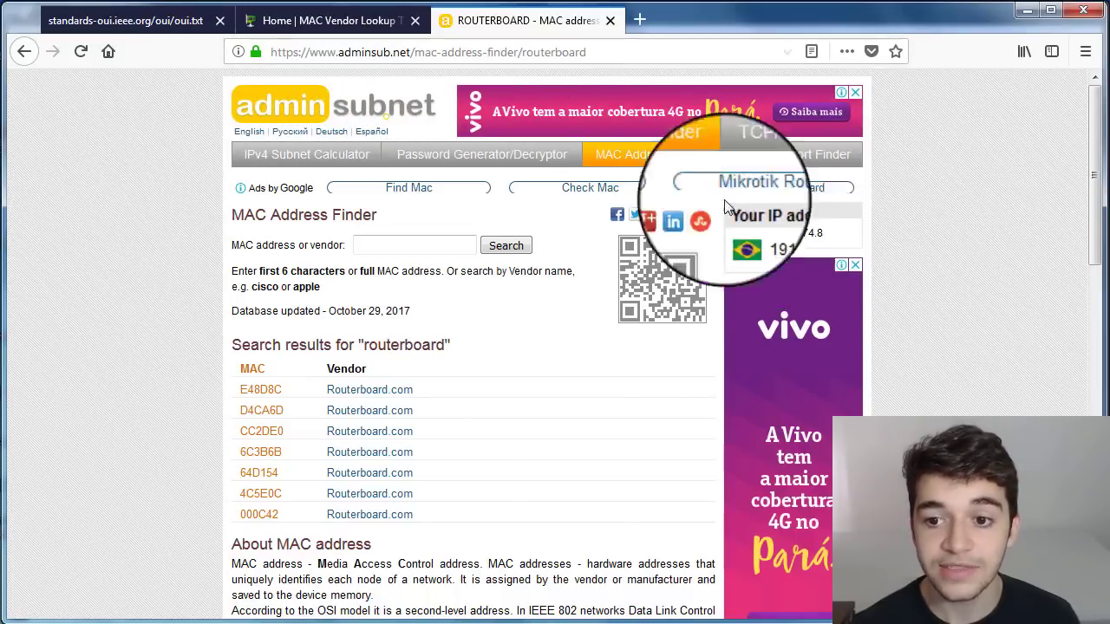
left_click(360, 247)
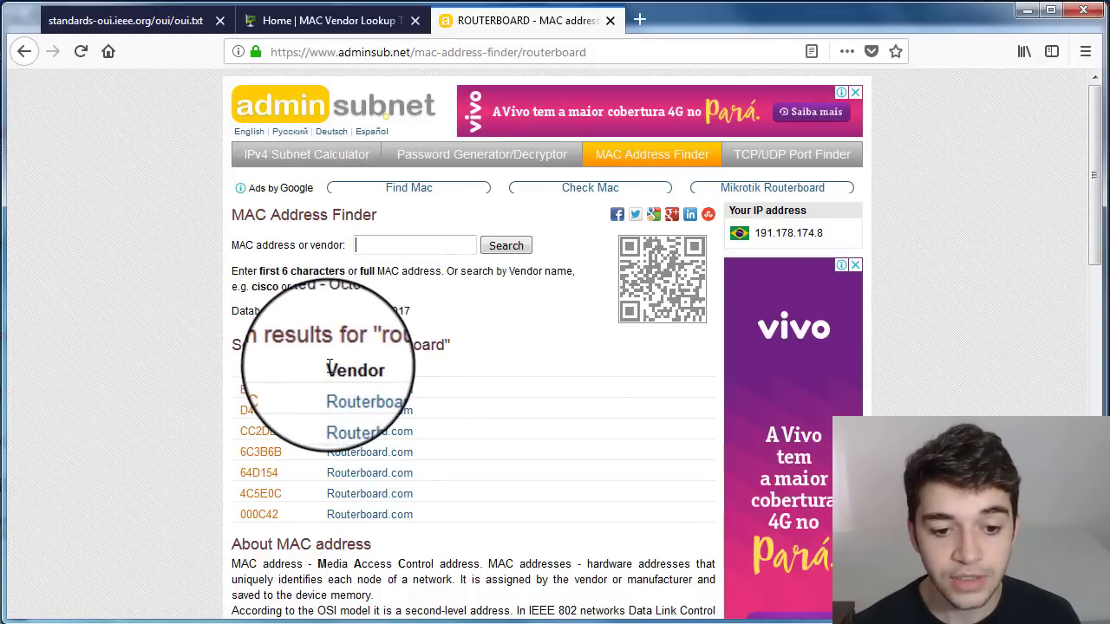
left_click_drag(321, 371, 377, 371)
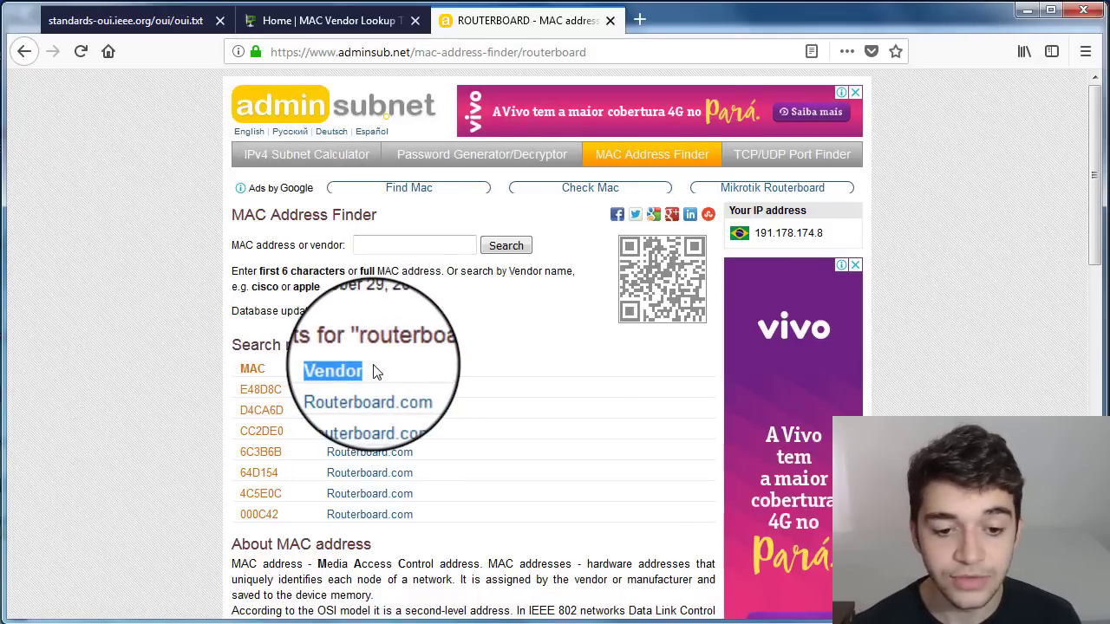
left_click(207, 356)
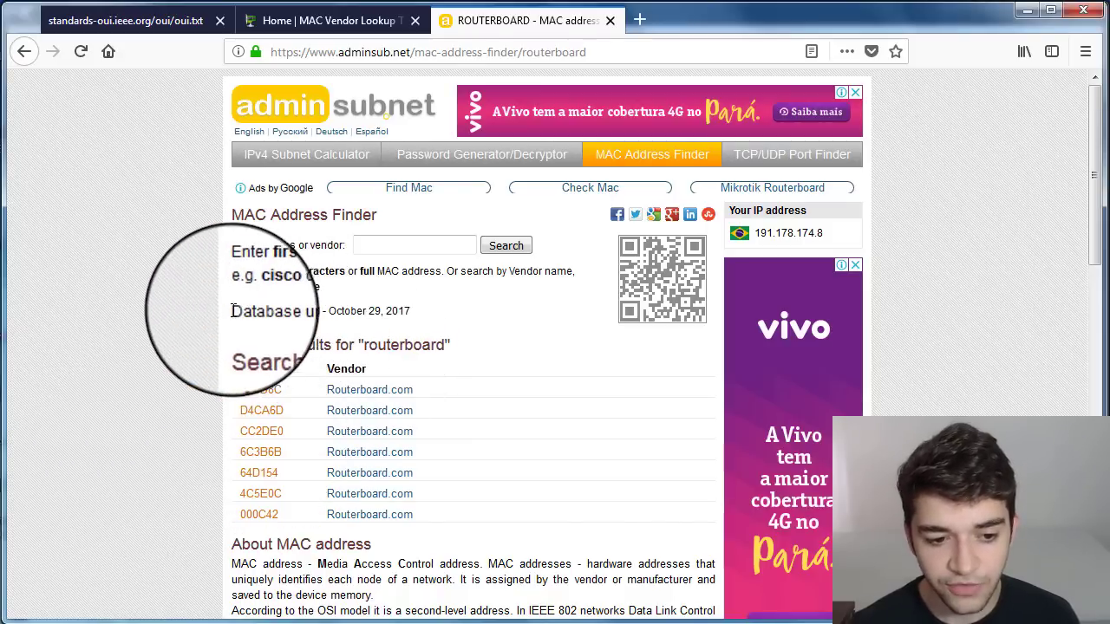
left_click_drag(330, 312, 419, 321)
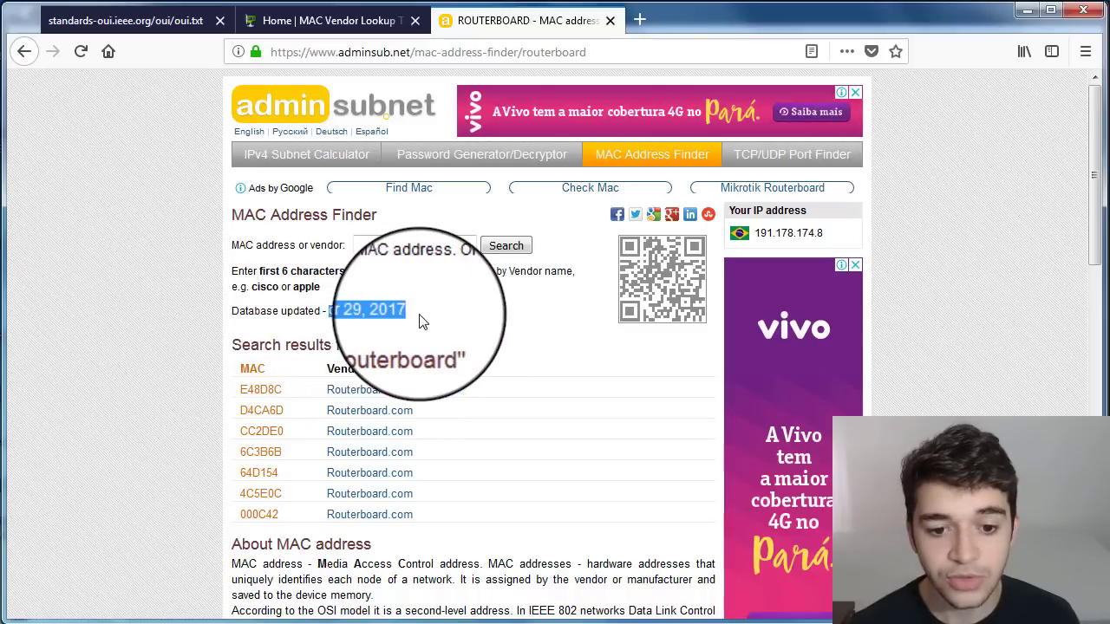
- Glance back at the IEEE listing, and highlight the prefix 000C42 in the MAC Address Finder's routerboard results
left_click(113, 21)
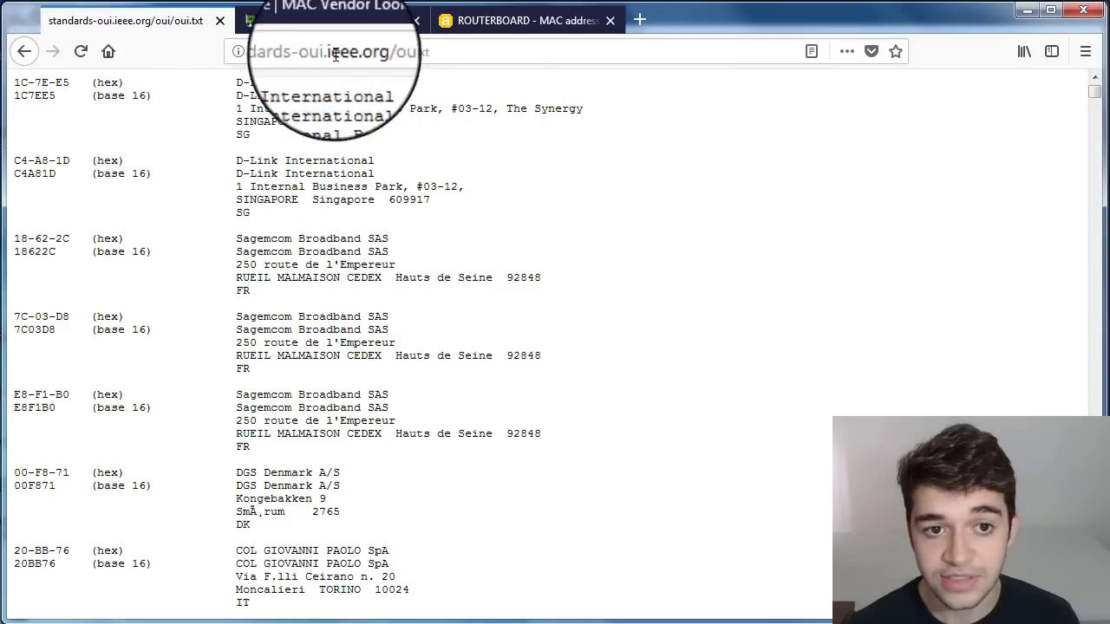
left_click(517, 21)
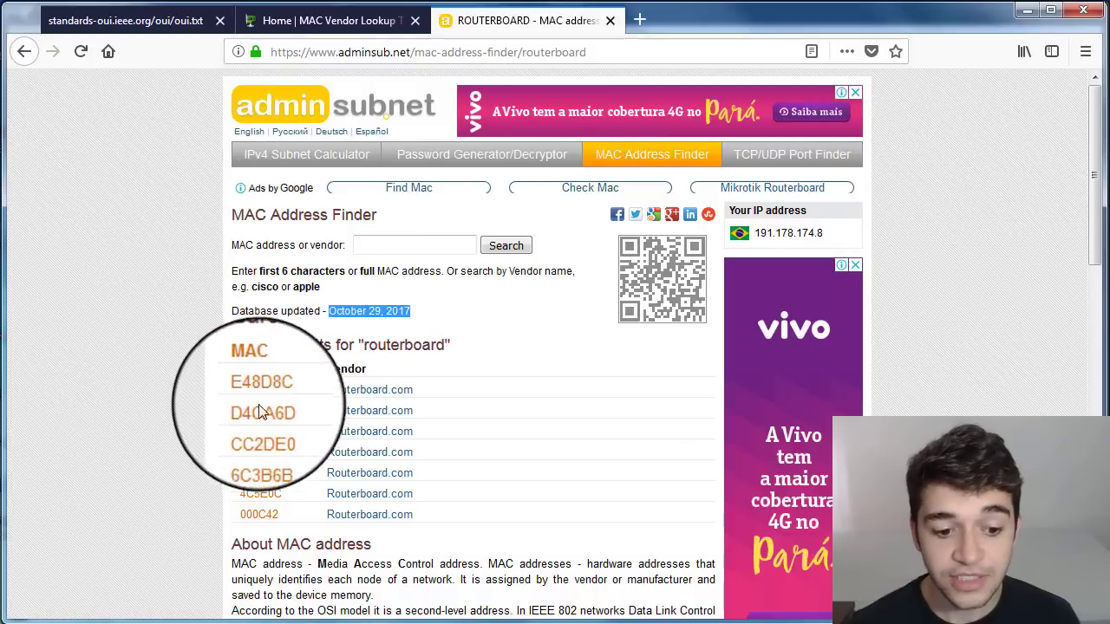
left_click(241, 514)
scroll(243, 512, "down", 2)
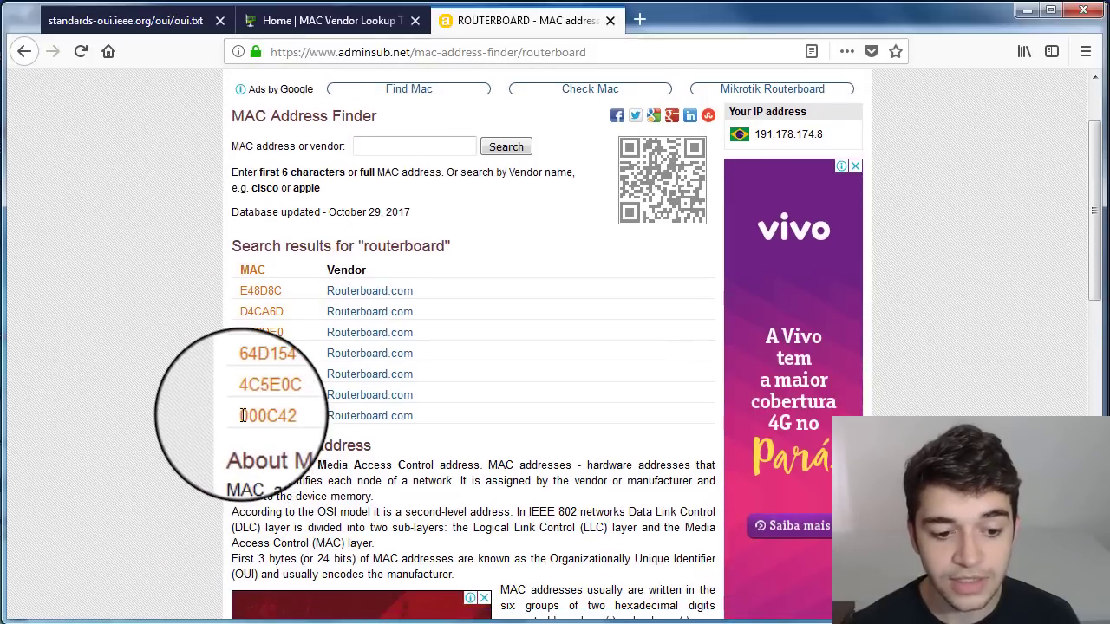
left_click_drag(244, 415, 283, 419)
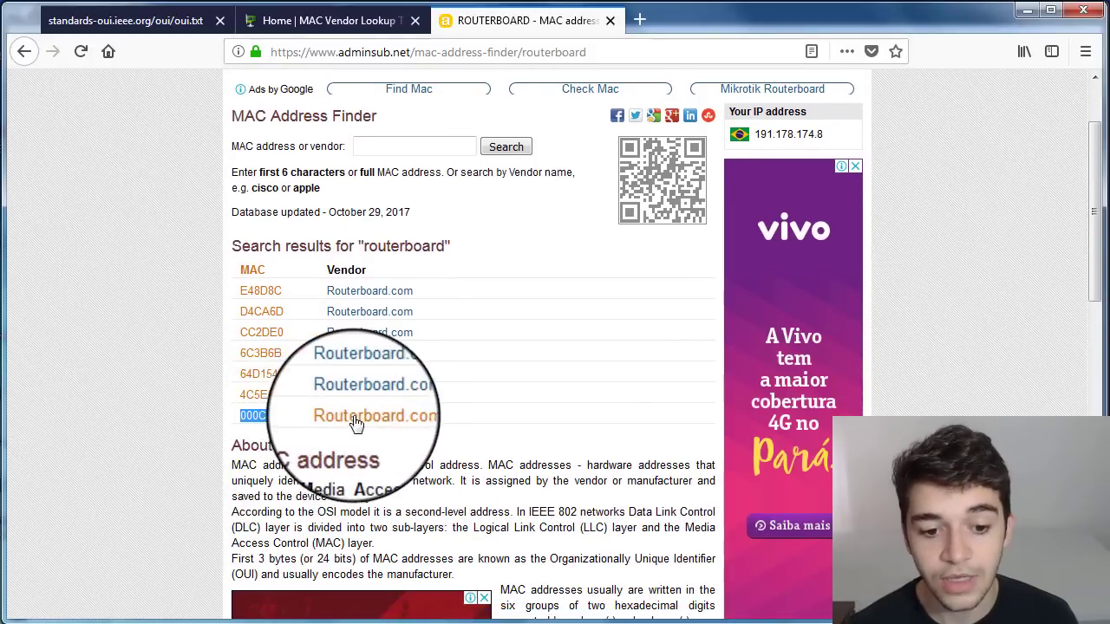
- Look up the prefix 00:0C:42 on macvendors.com and highlight the resulting vendor name
left_click(292, 31)
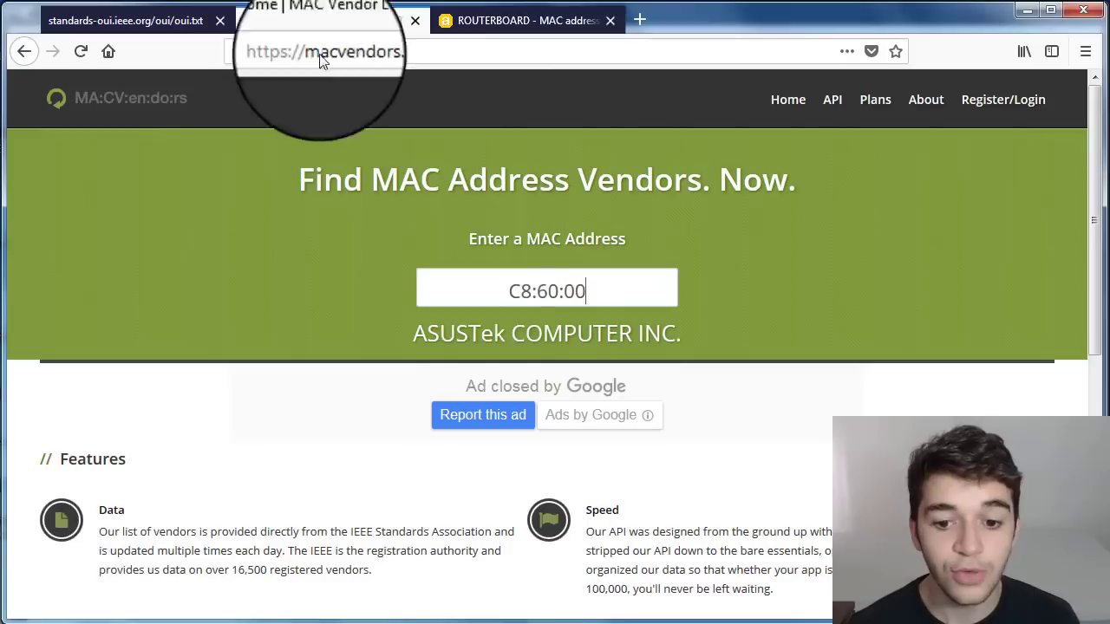
left_click_drag(594, 290, 483, 287)
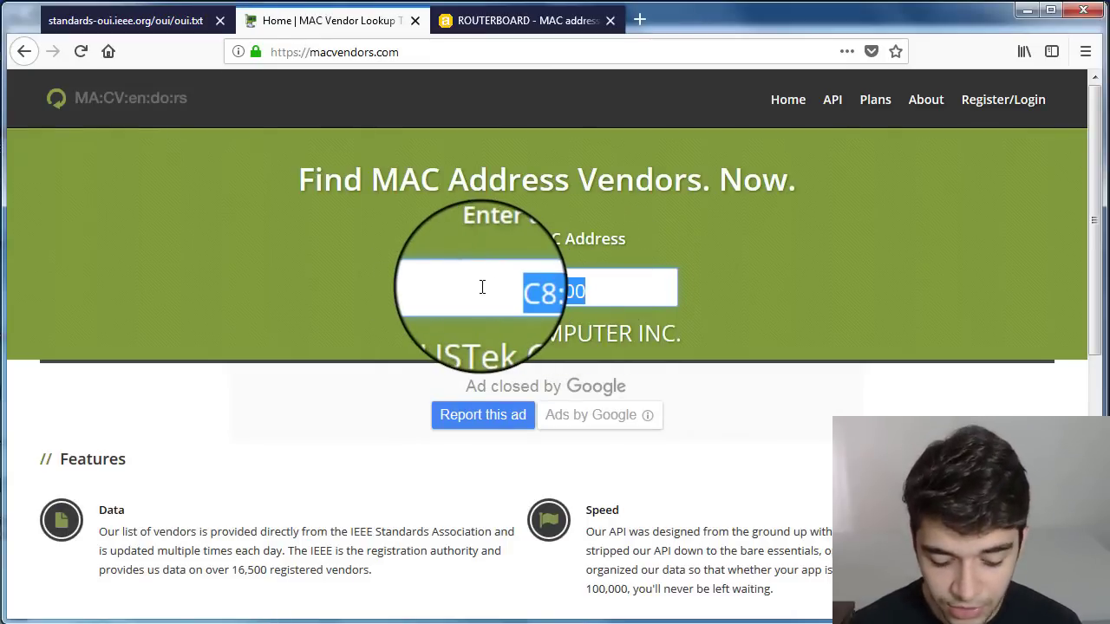
key("BackSpace")
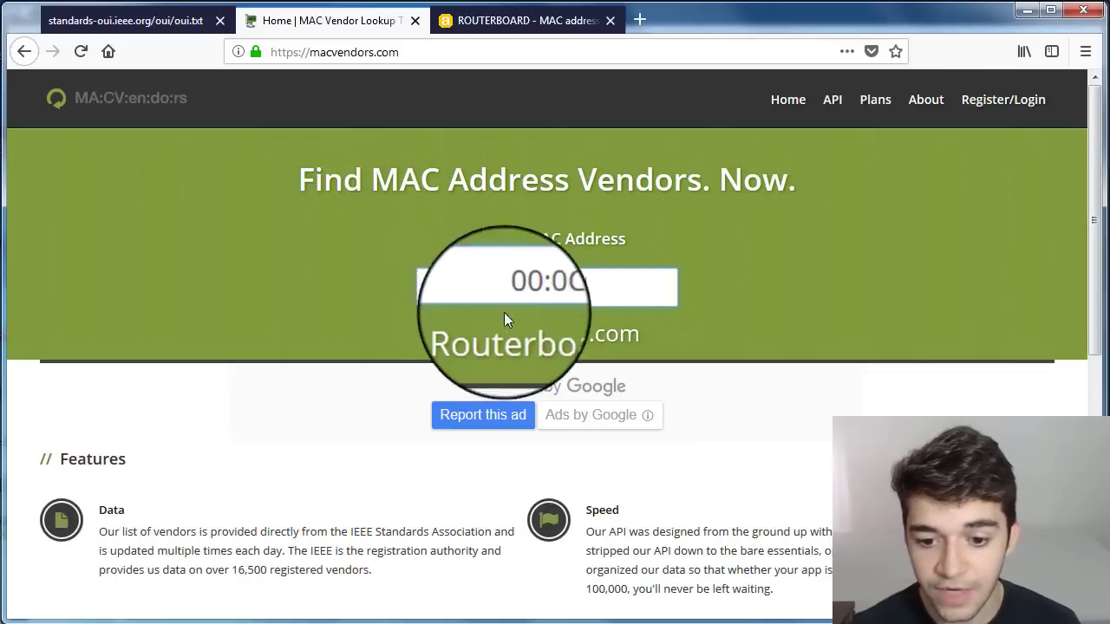
left_click_drag(455, 335, 653, 338)
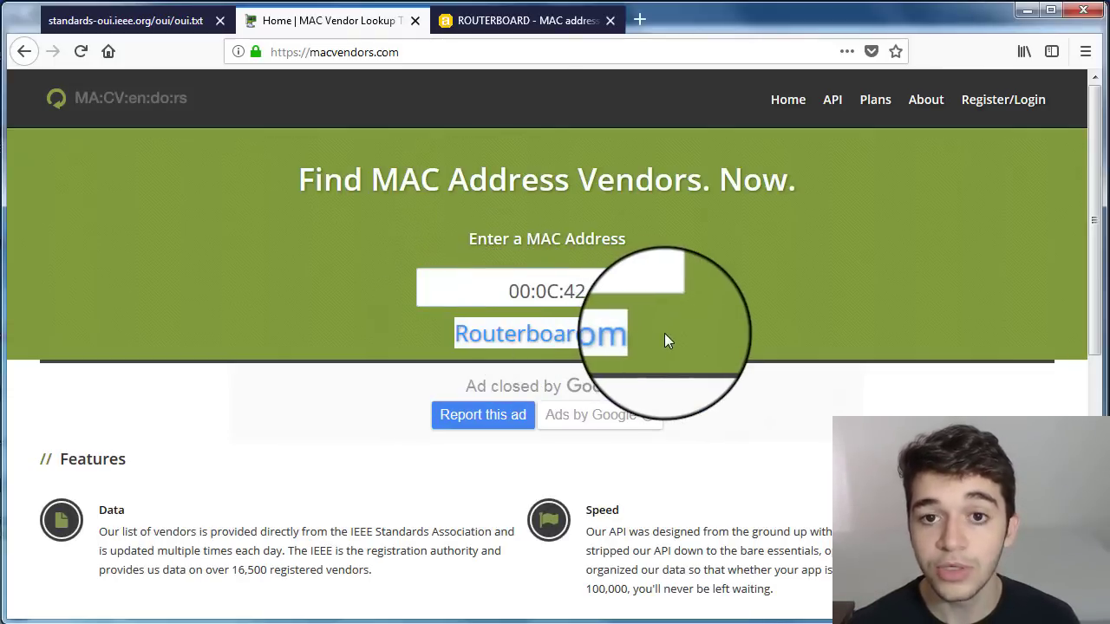
- Return to the adminsub.net routerboard results and highlight the prefix 4C5E0C
left_click(460, 31)
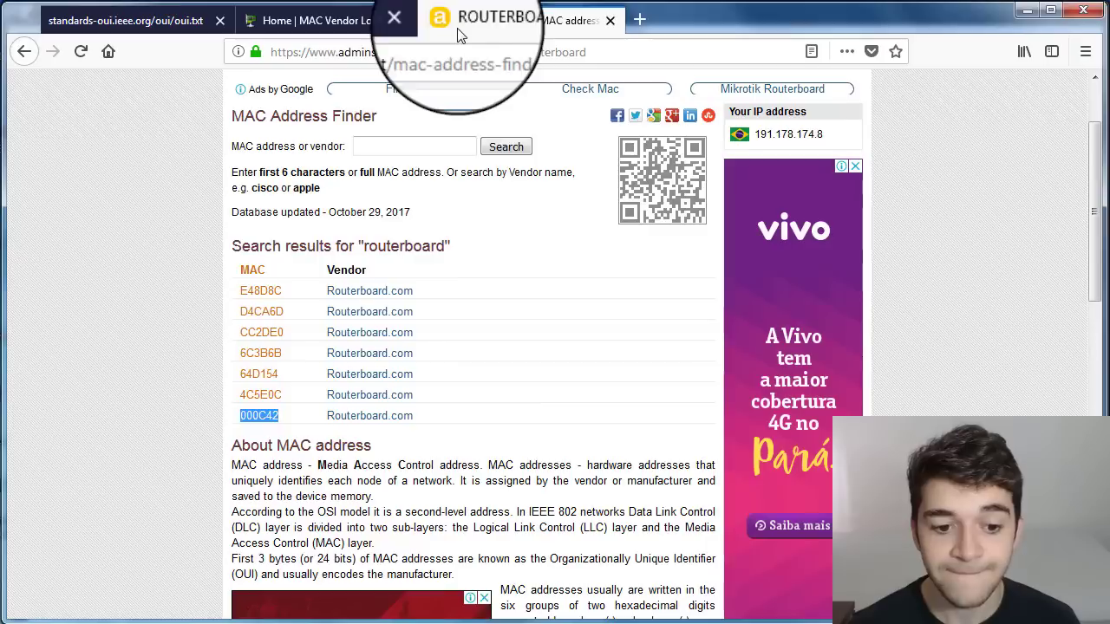
left_click_drag(278, 402, 235, 396)
left_click(290, 384)
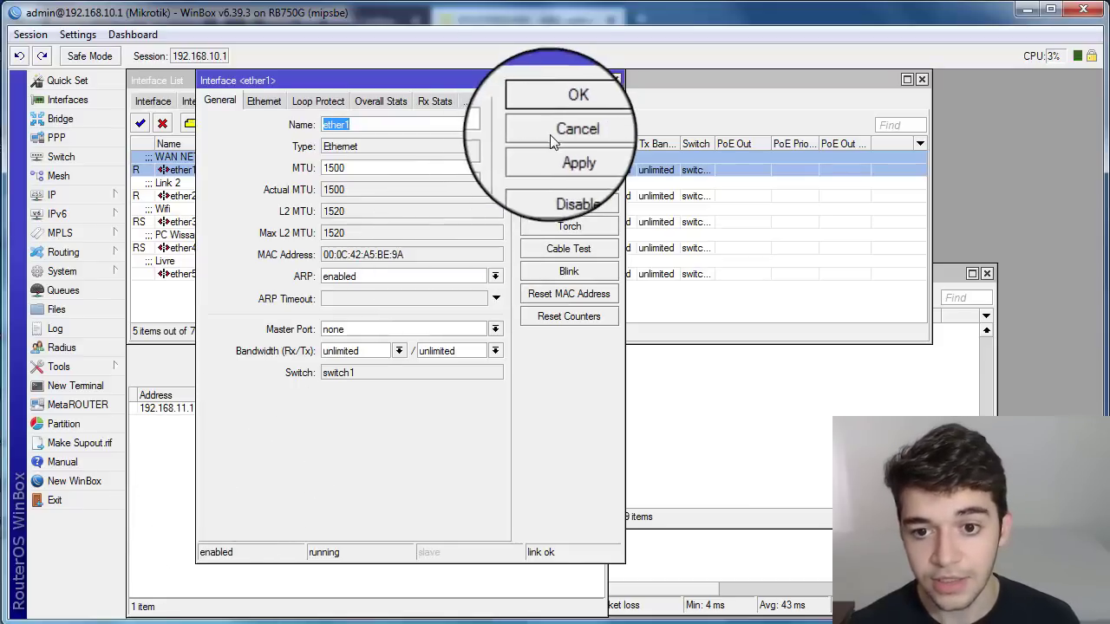
- In WinBox, close the ether1 properties, start a new EoIP tunnel to highlight its MAC address, and discard the tunnel
left_click(551, 134)
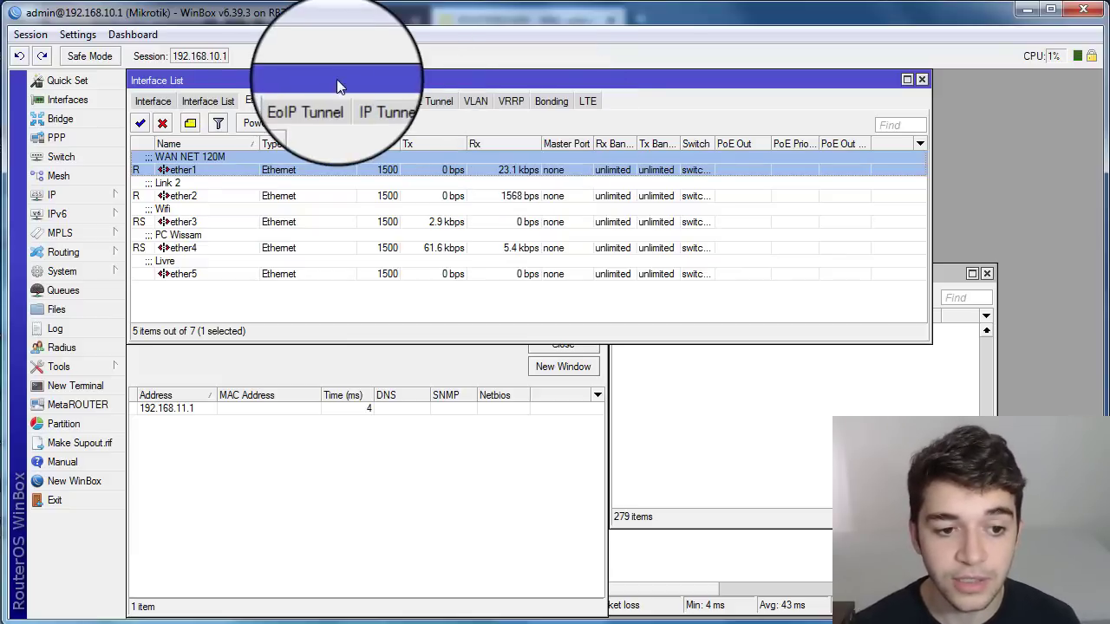
left_click(301, 99)
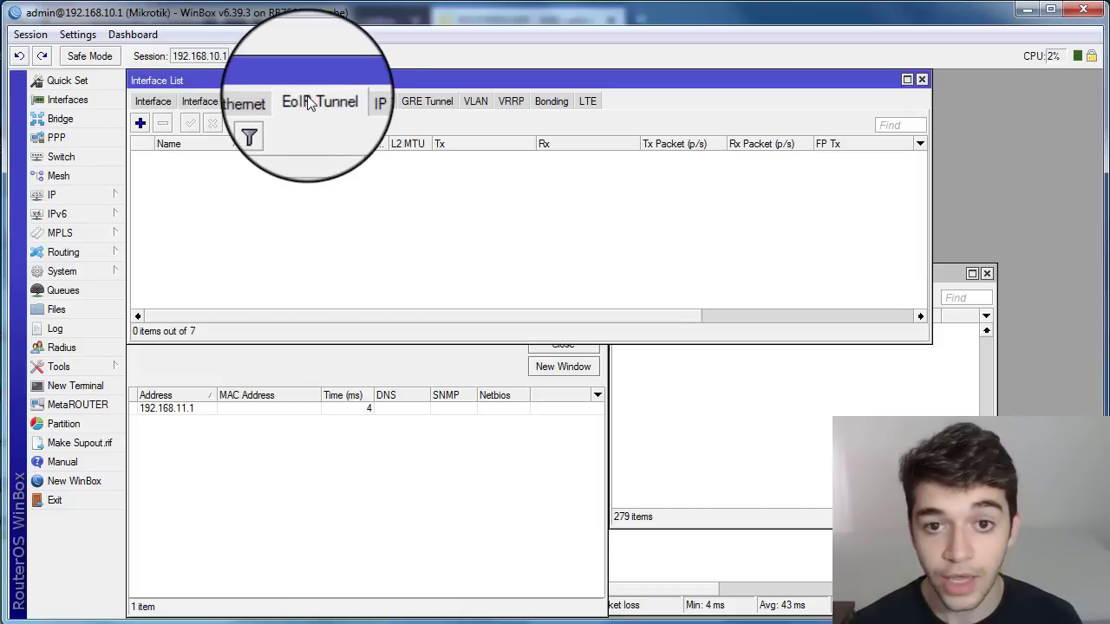
left_click(139, 123)
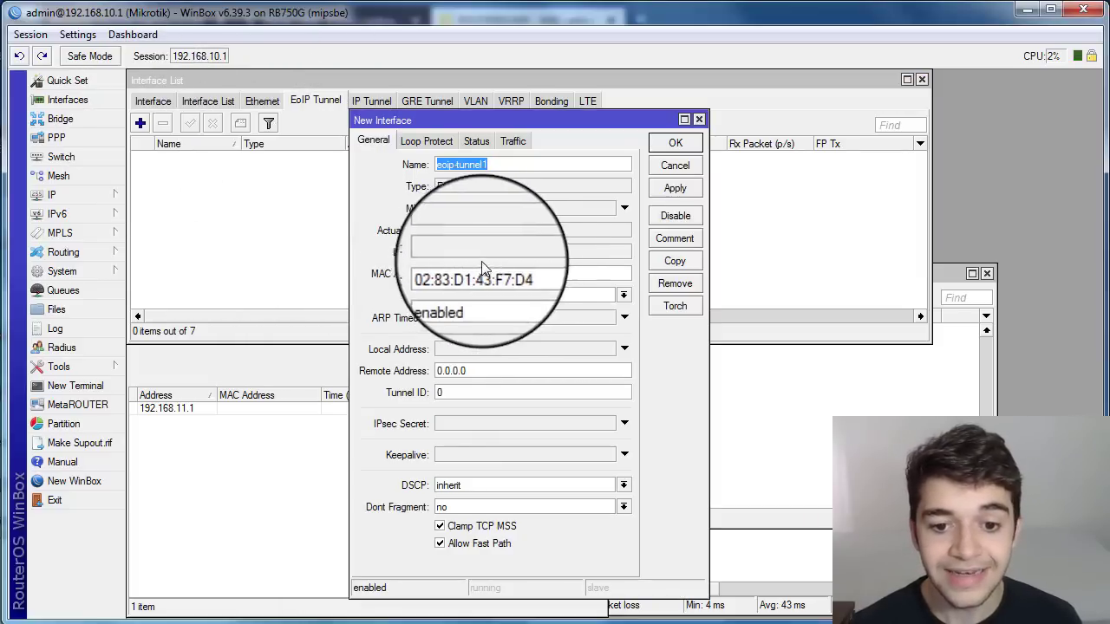
left_click_drag(524, 273, 389, 285)
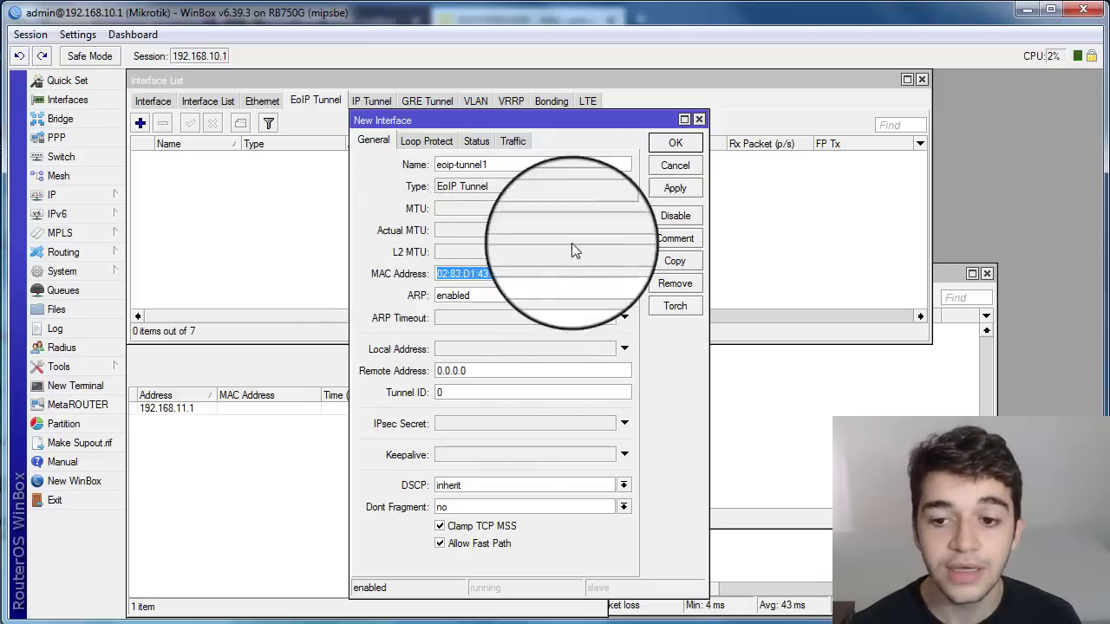
left_click(666, 167)
- Show all interfaces once more, close the Interface List, Ping and ARP List windows, and widen the IP Scan window
left_click(153, 100)
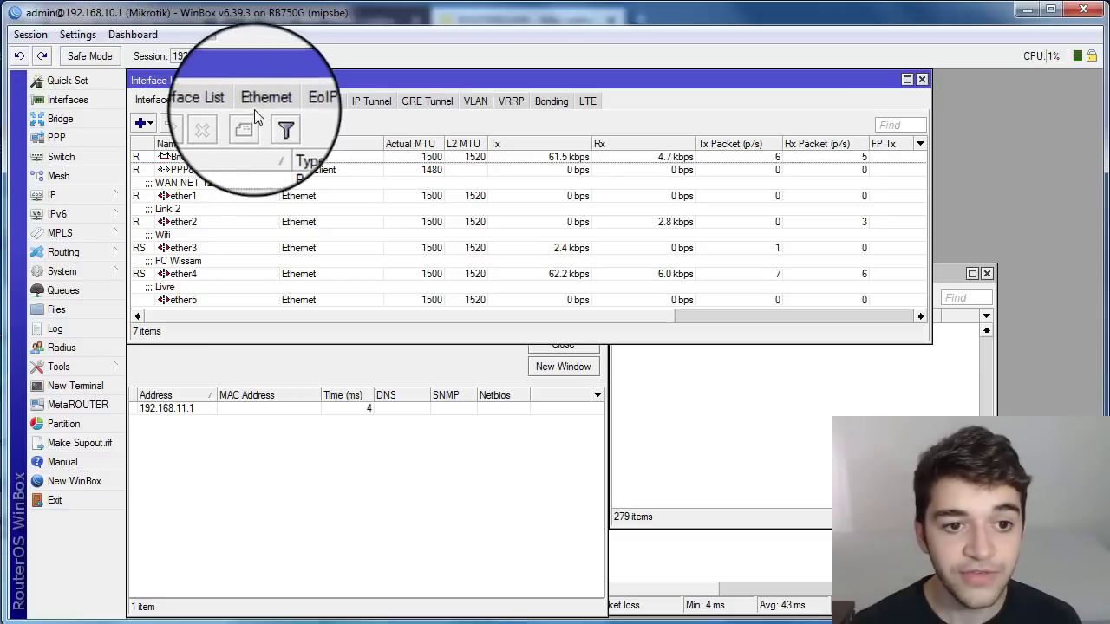
left_click(922, 79)
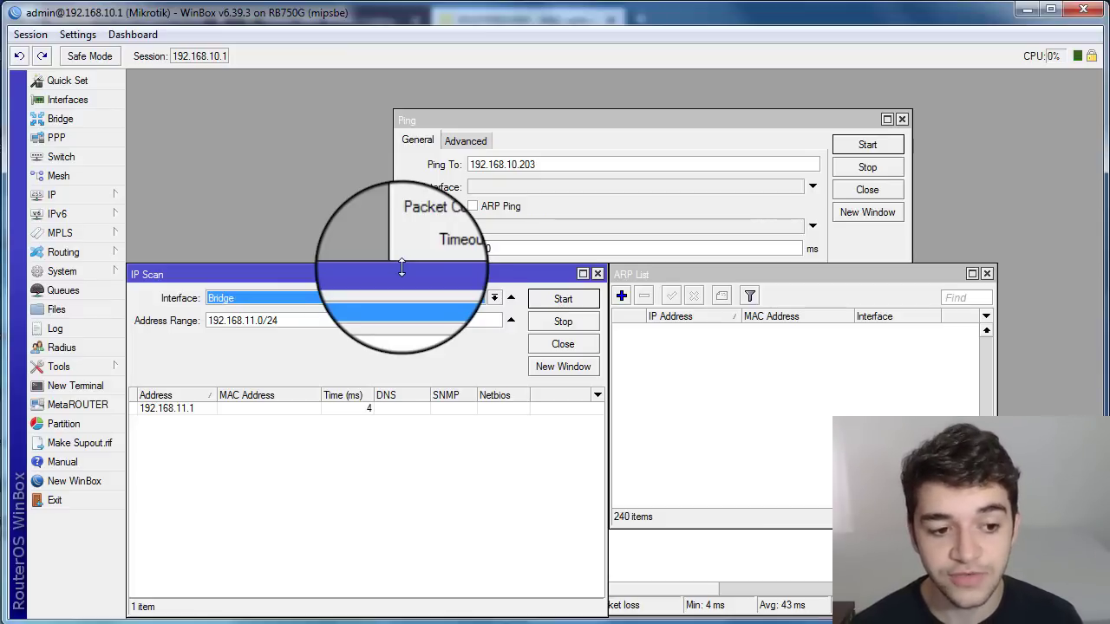
left_click(258, 438)
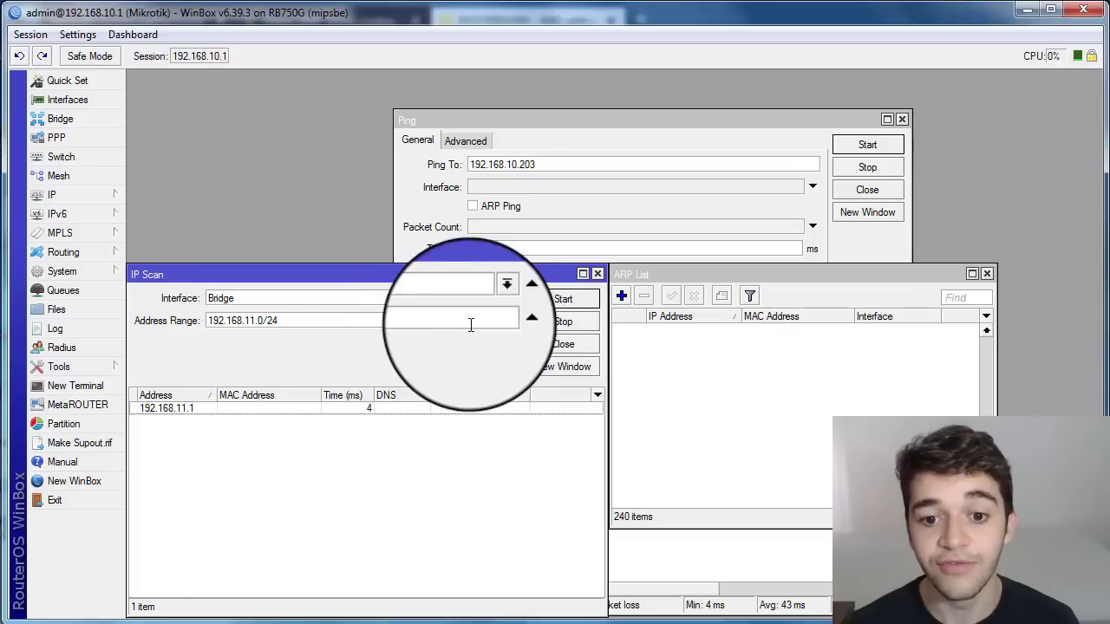
left_click(425, 238)
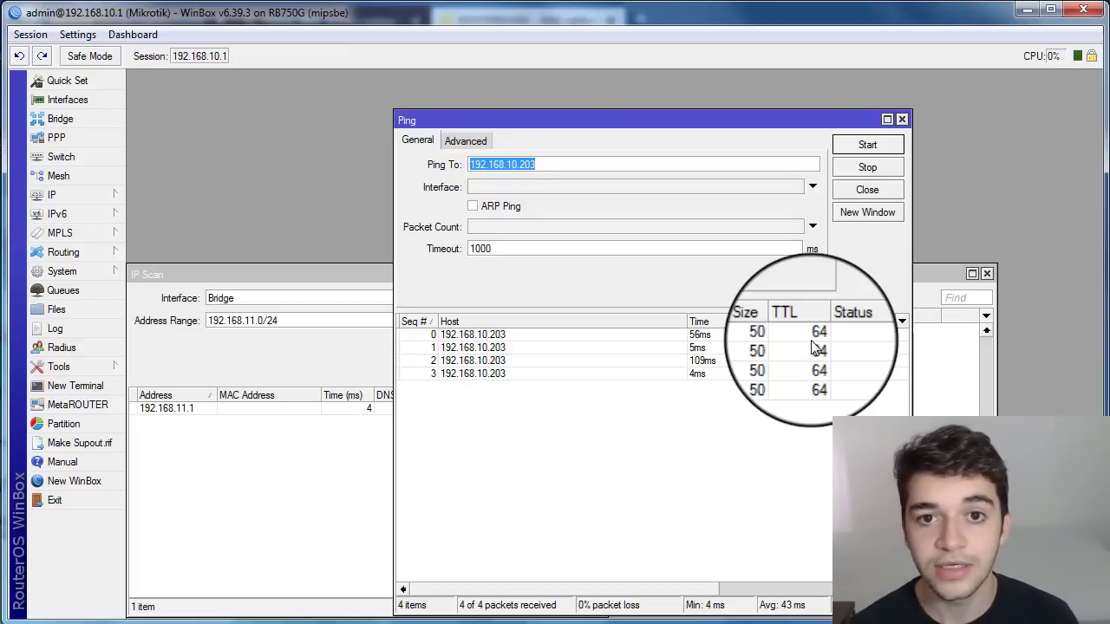
left_click(867, 189)
left_click(767, 276)
left_click_drag(768, 279, 759, 277)
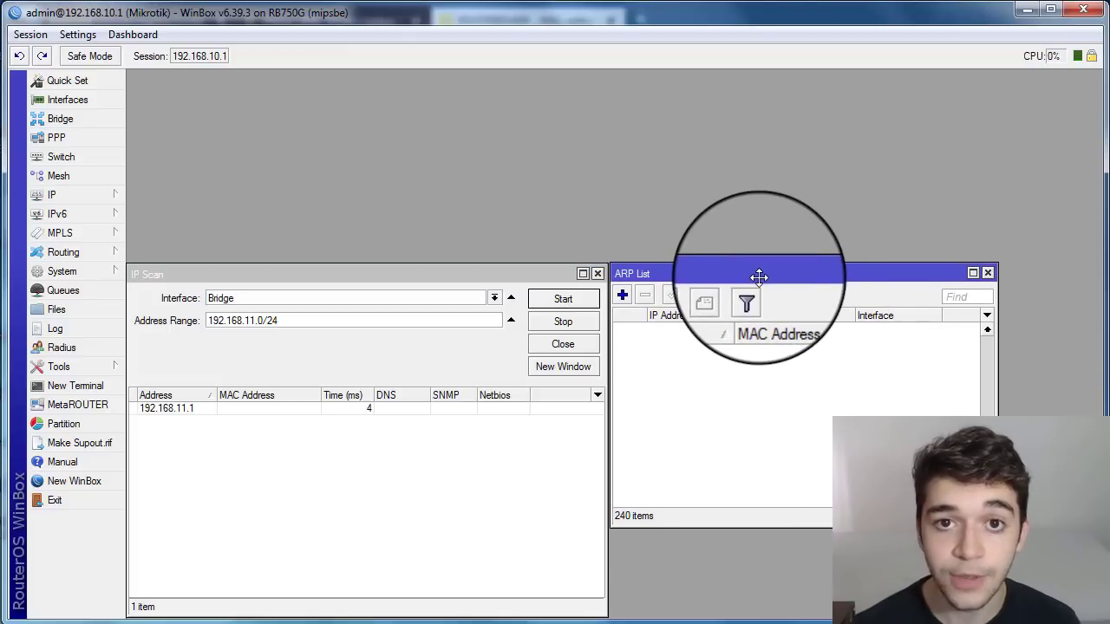
left_click(987, 273)
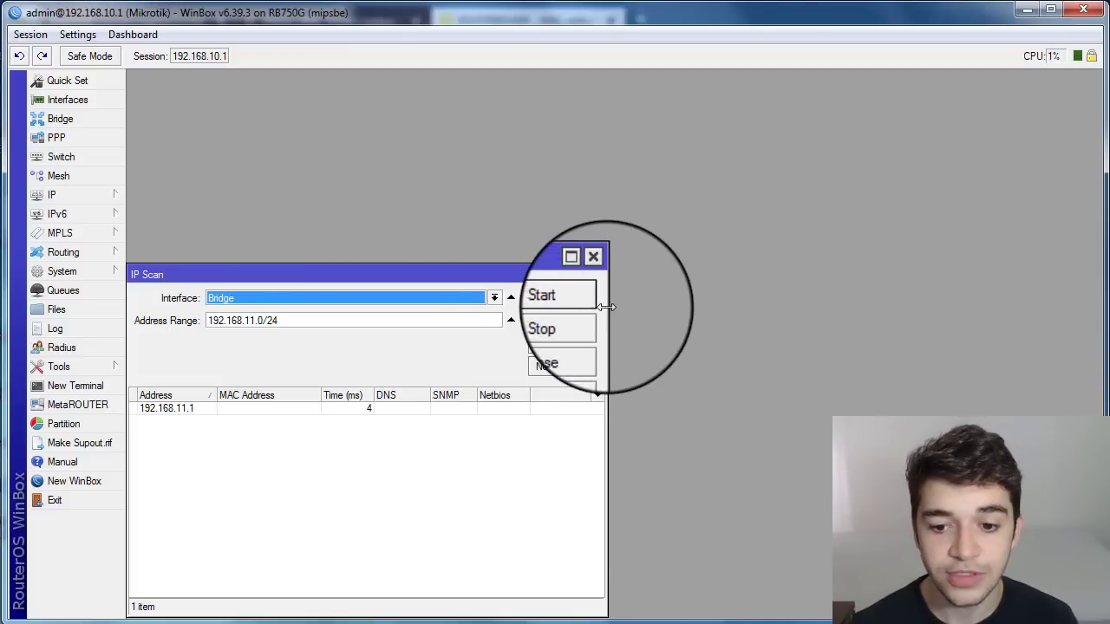
left_click_drag(609, 307, 716, 307)
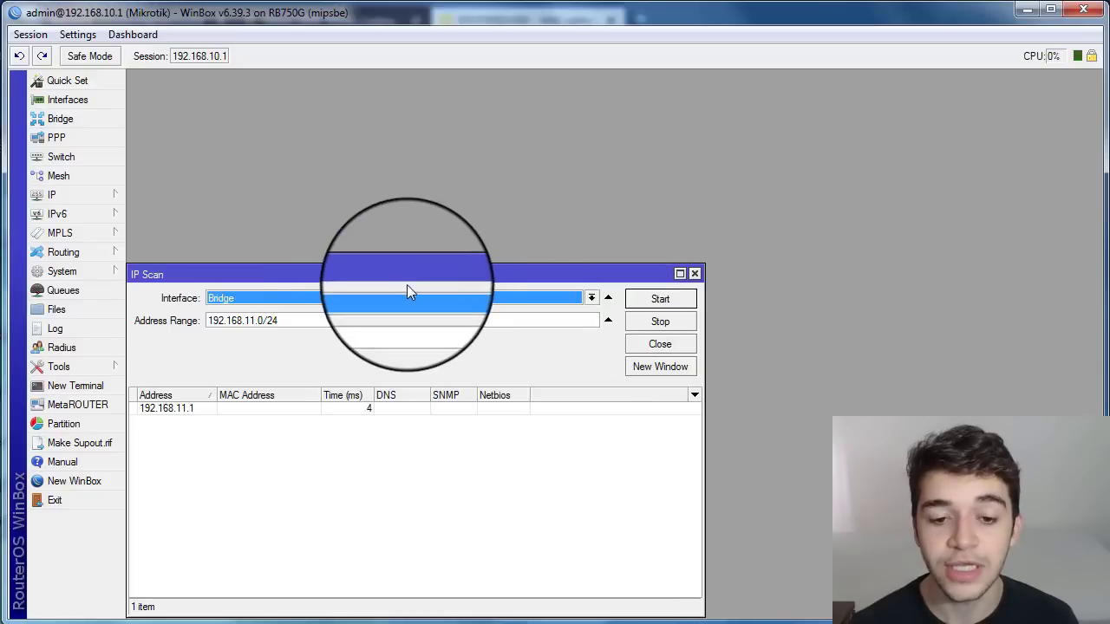